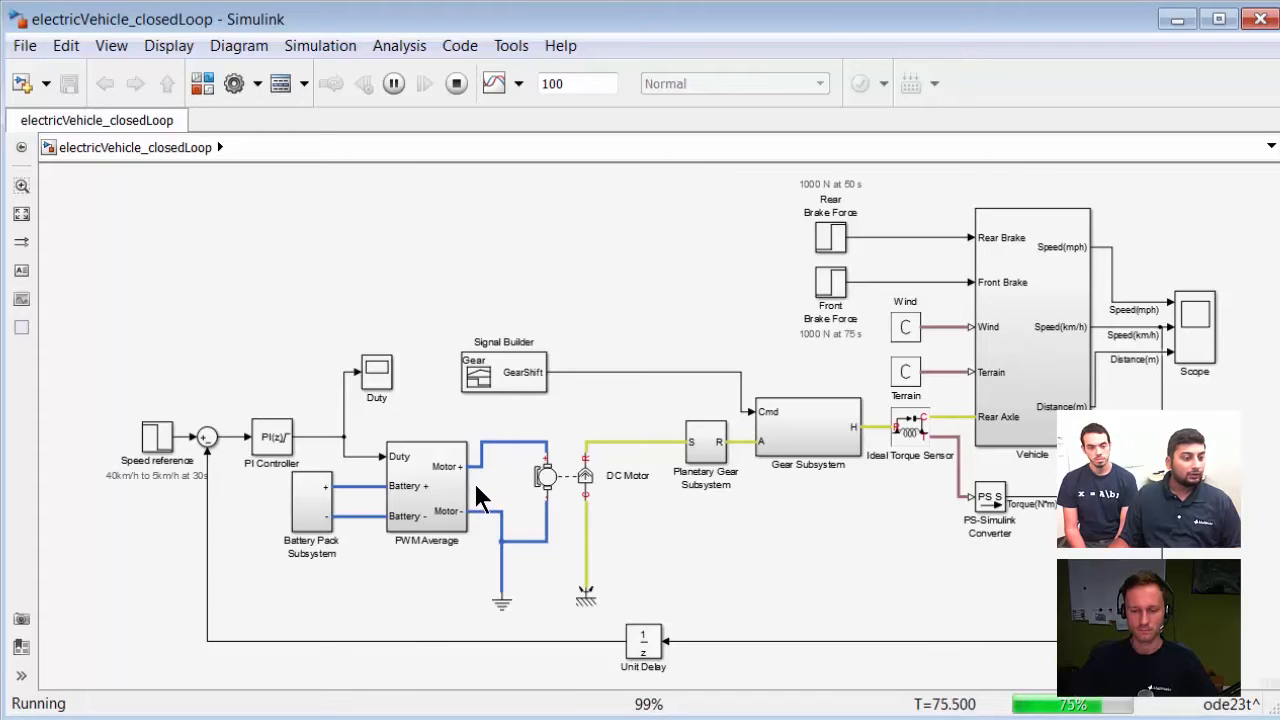
Step: Look inside the Battery Pack Subsystem and the Planetary Gear Subsystem, returning to the top-level model each time
double_click(312, 500)
key("space")
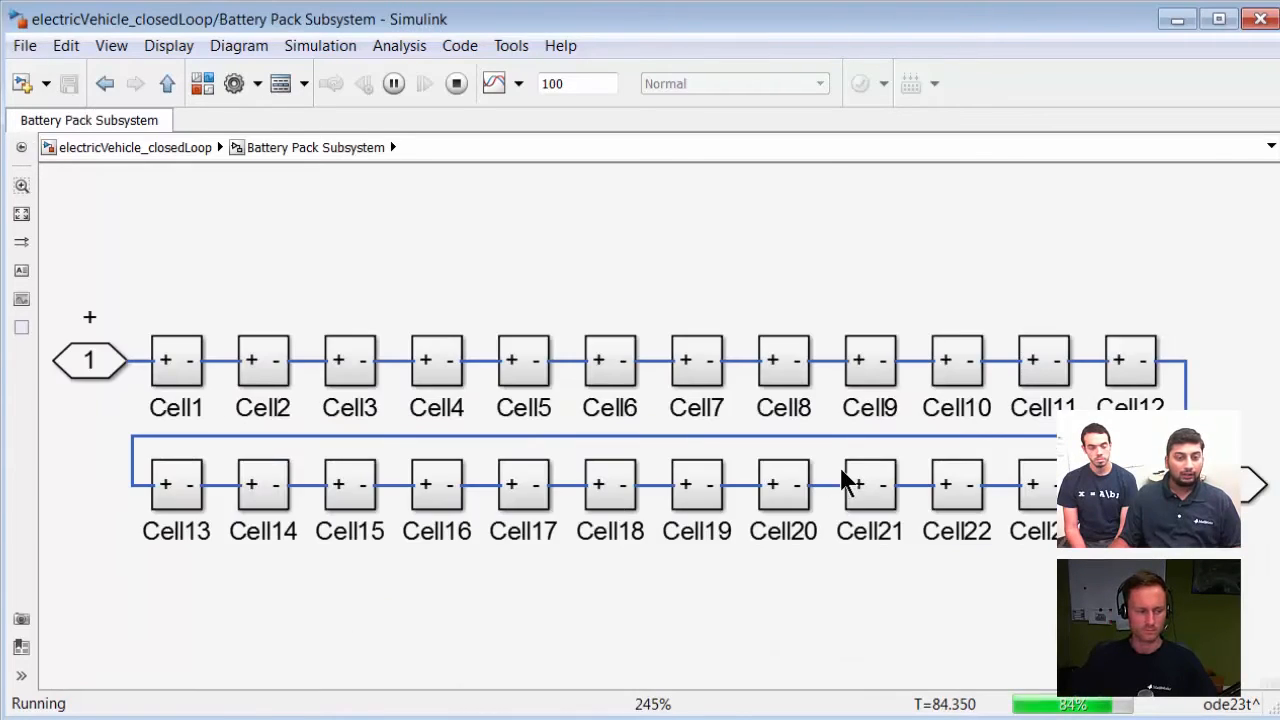
left_click(143, 150)
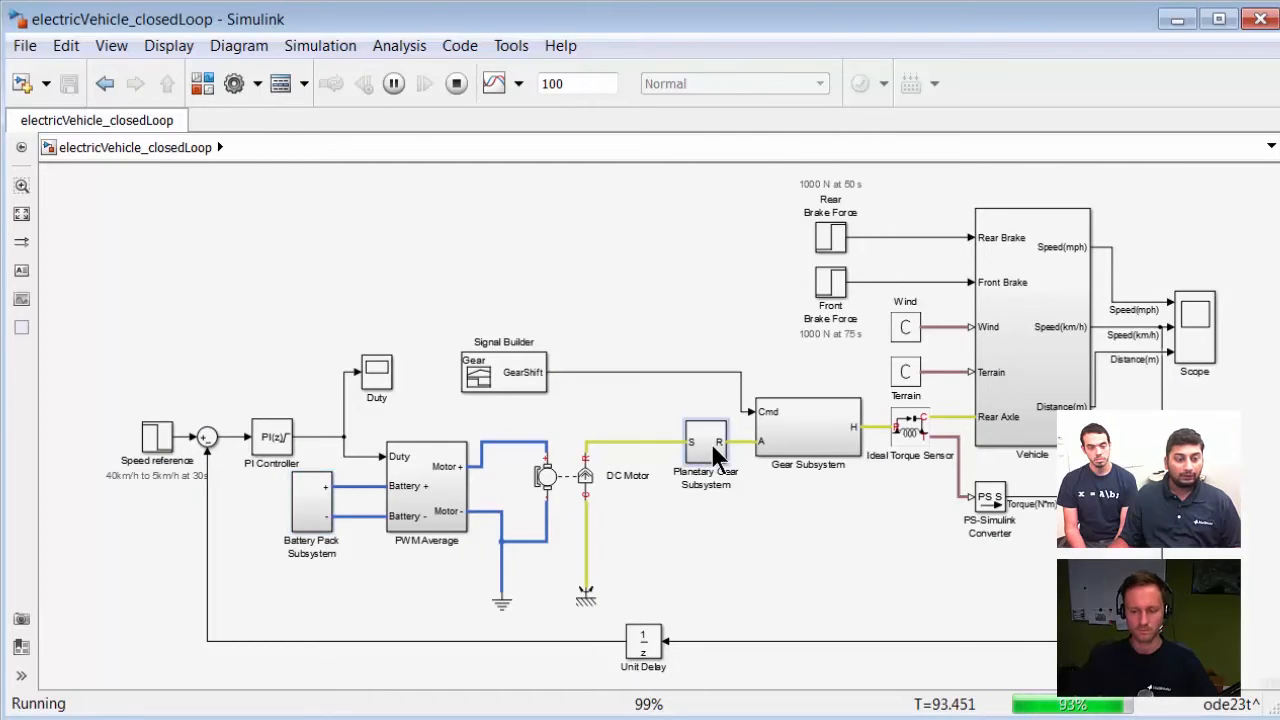
double_click(708, 442)
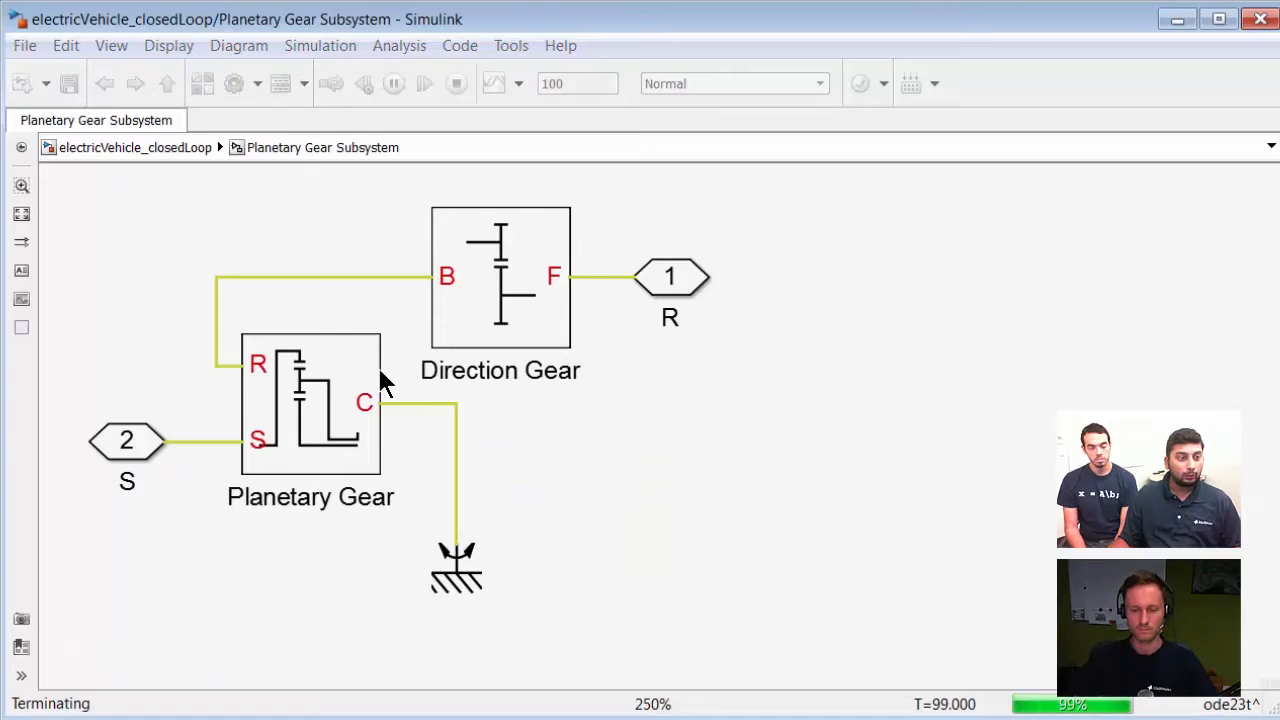
left_click(160, 148)
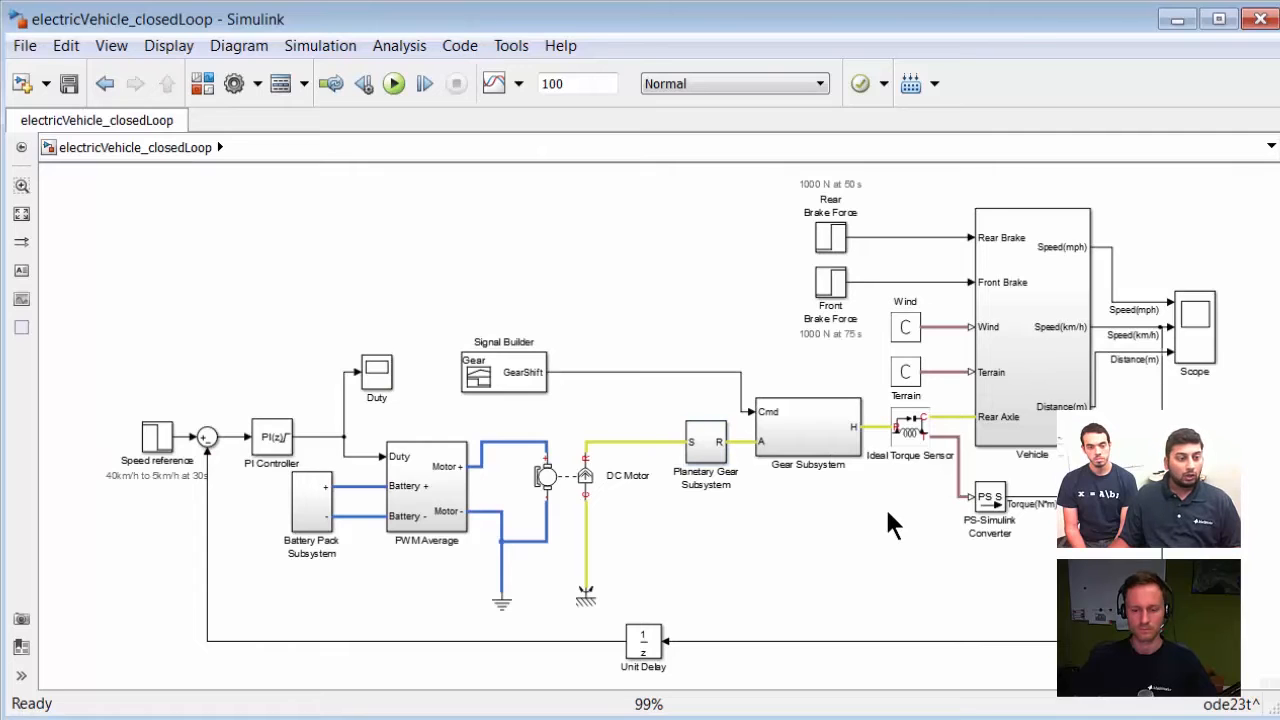
Step: Open the Scope to review the vehicle speed and distance plots, and switch back to the model
double_click(1192, 326)
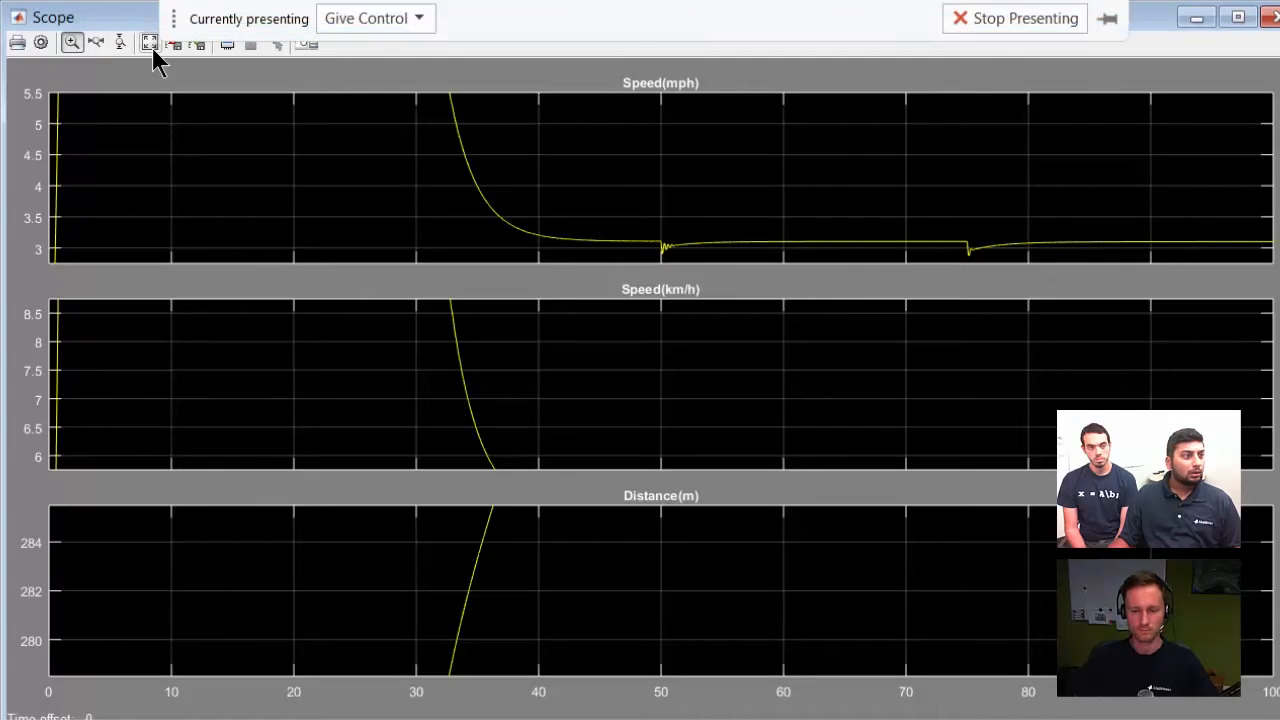
left_click(152, 44)
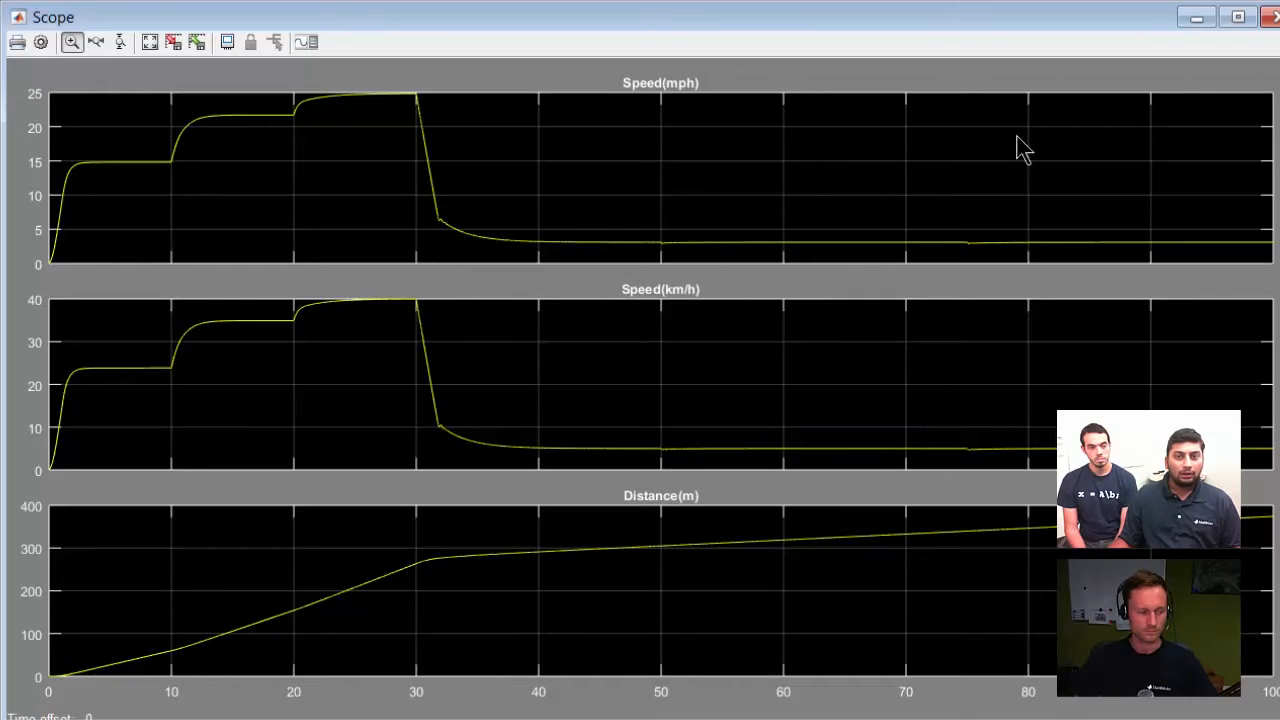
left_click(1197, 19)
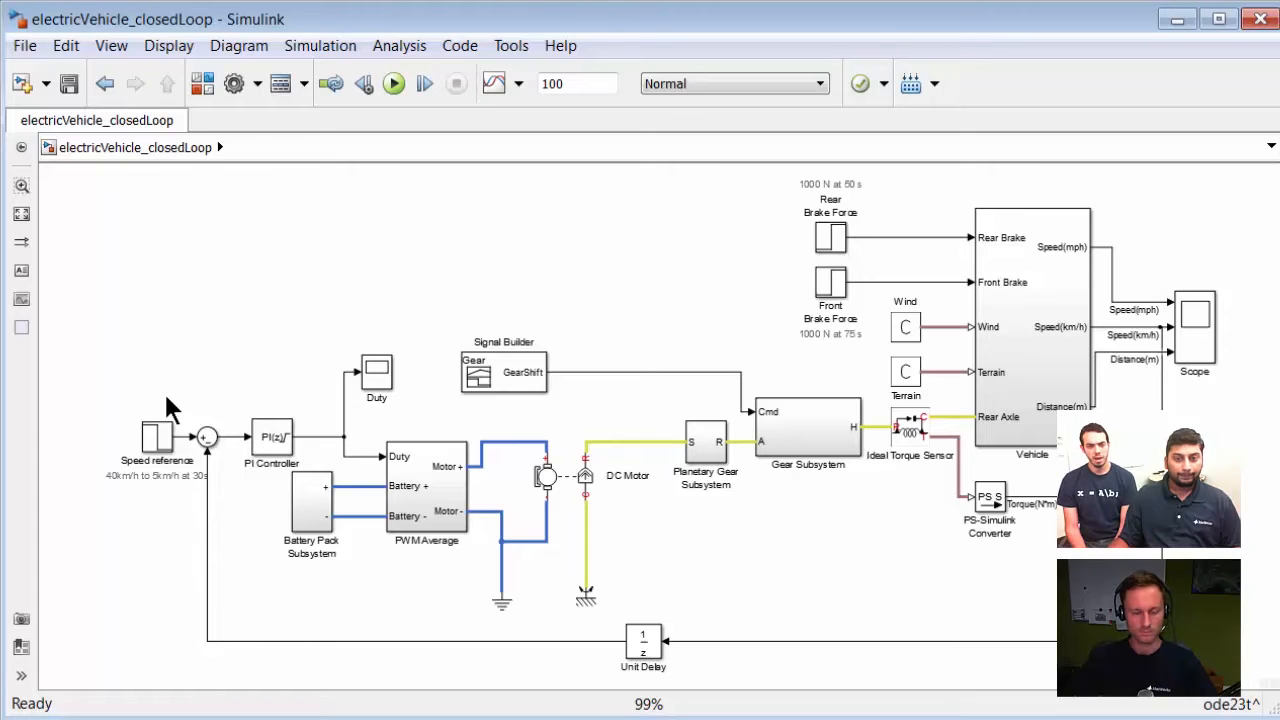
double_click(1194, 346)
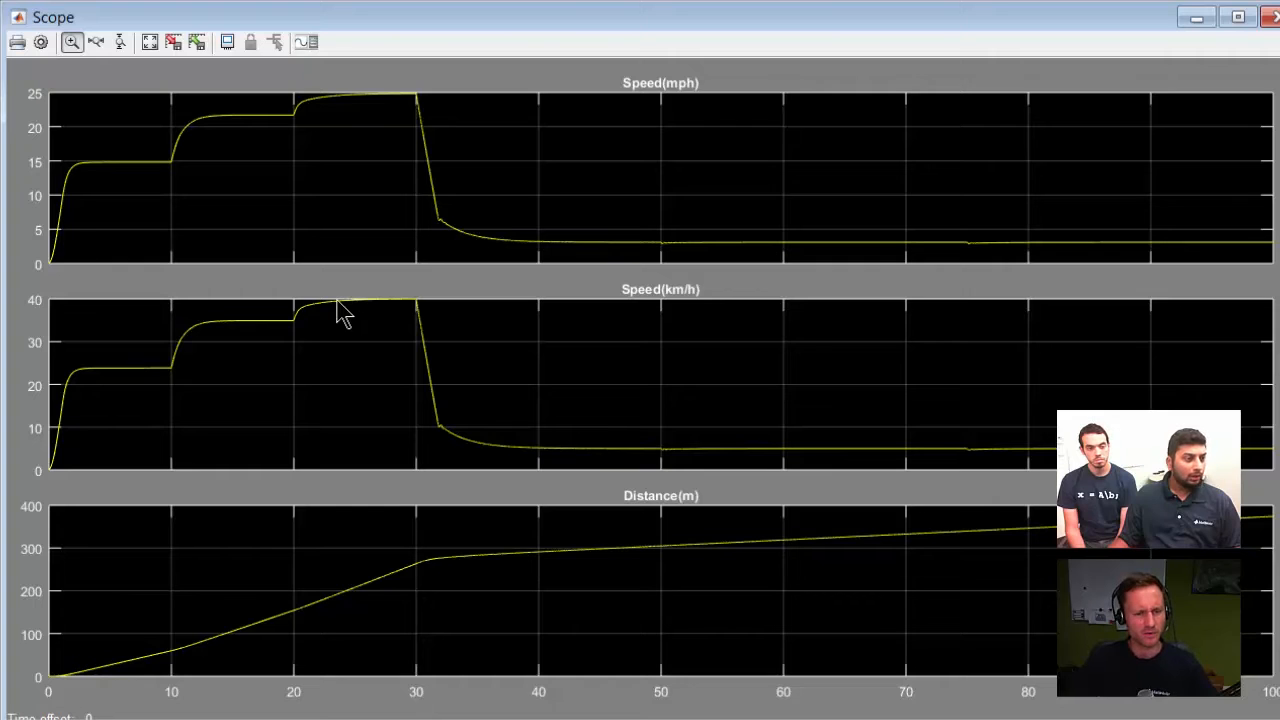
key("alt+Tab")
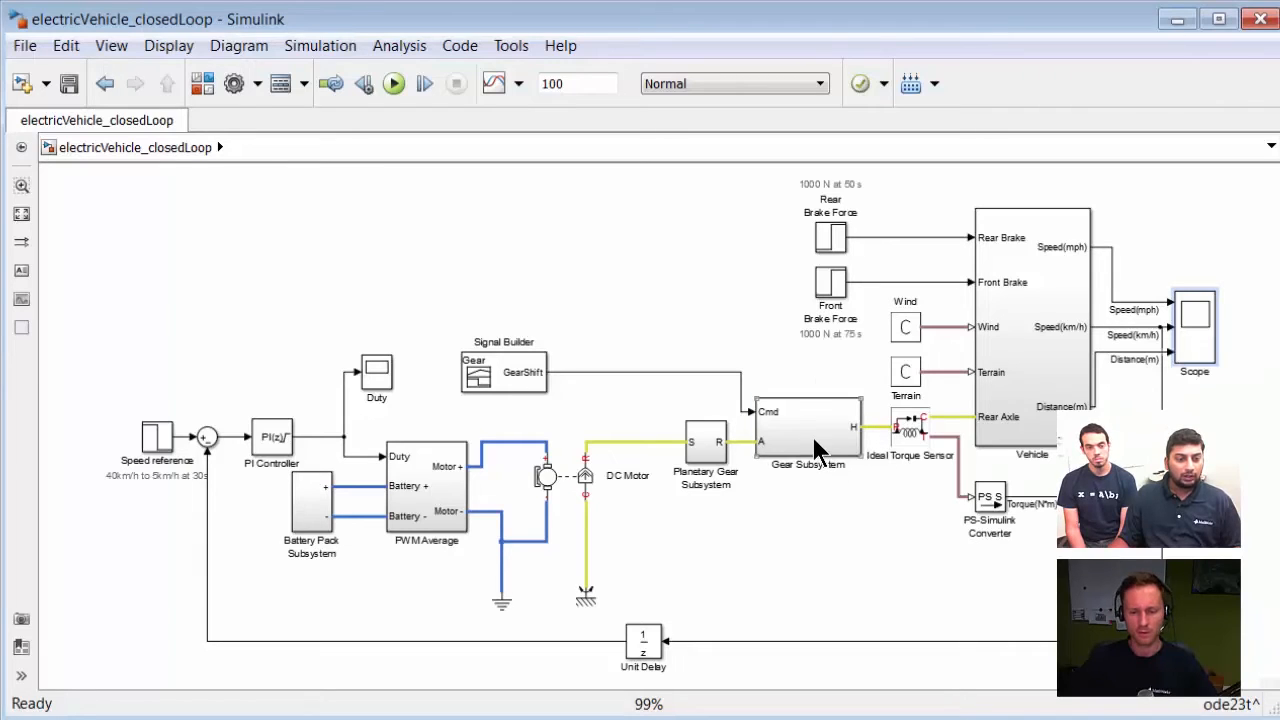
Step: Examine the disk friction clutches and gears inside the Gear Subsystem, and return to the top-level model
double_click(815, 447)
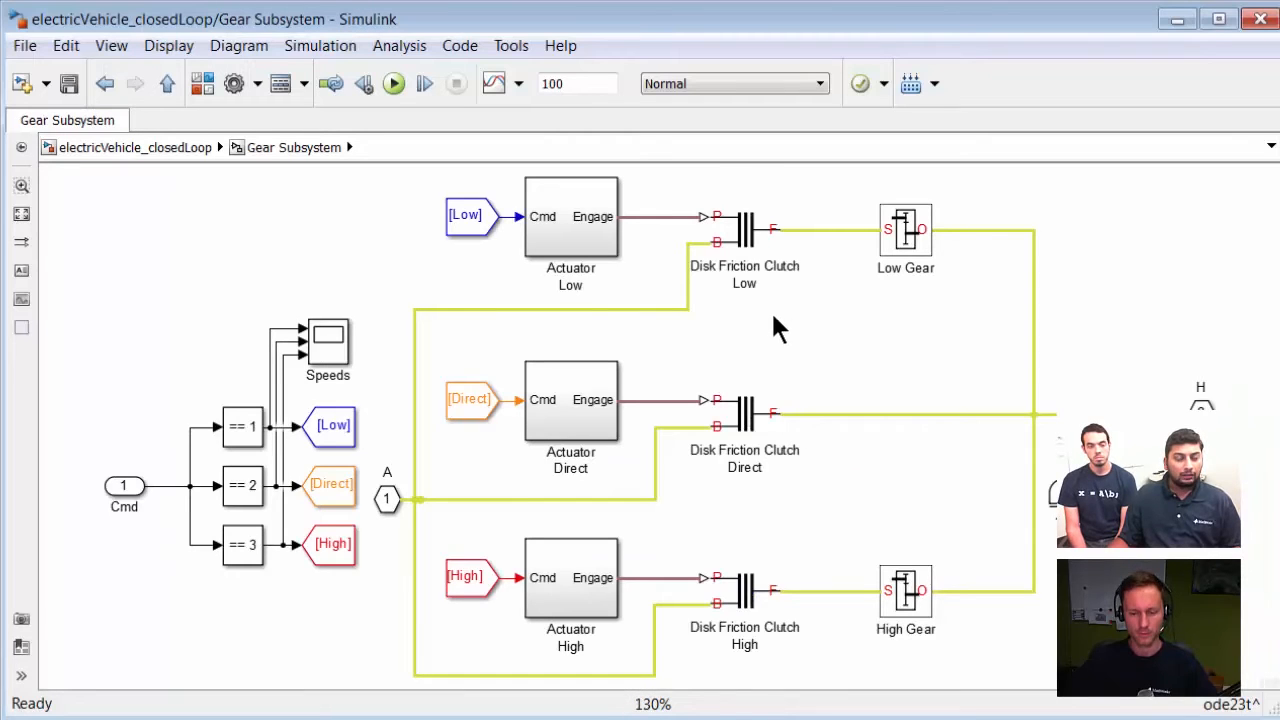
left_click(742, 236)
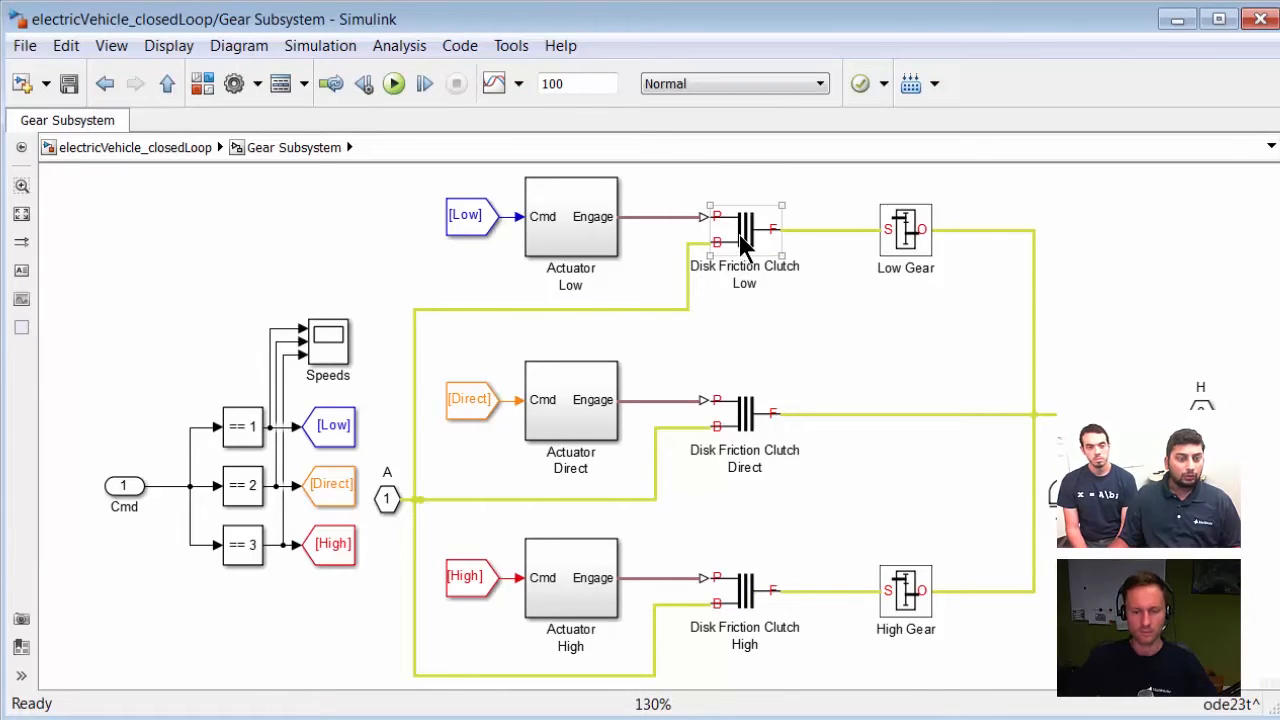
left_click(745, 418)
left_click(745, 600)
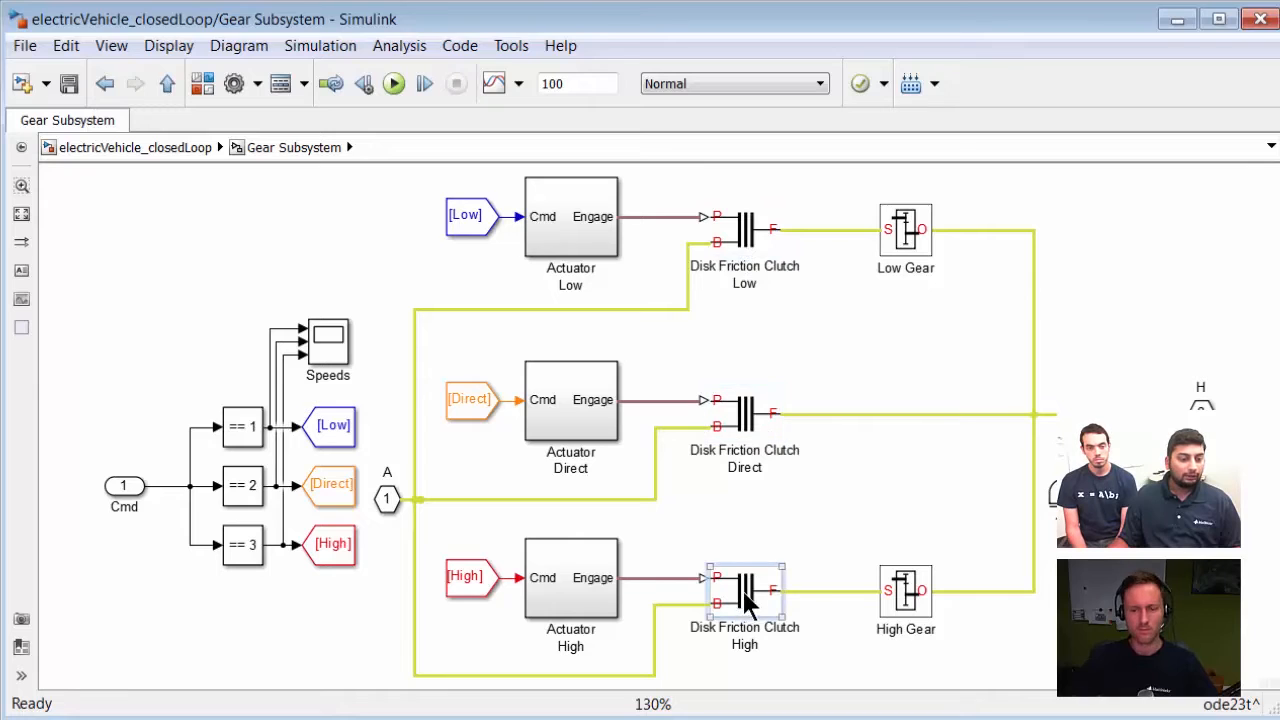
left_click(864, 506)
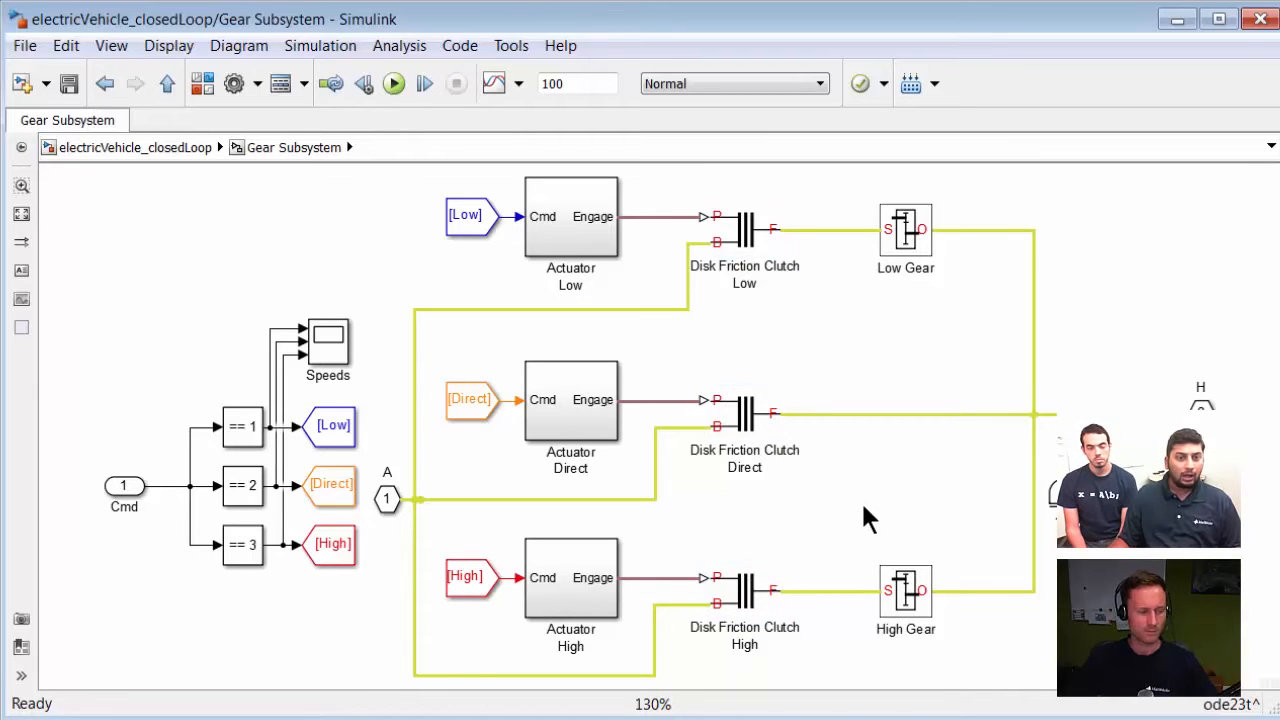
left_click(900, 240)
left_click(903, 591)
left_click(876, 518)
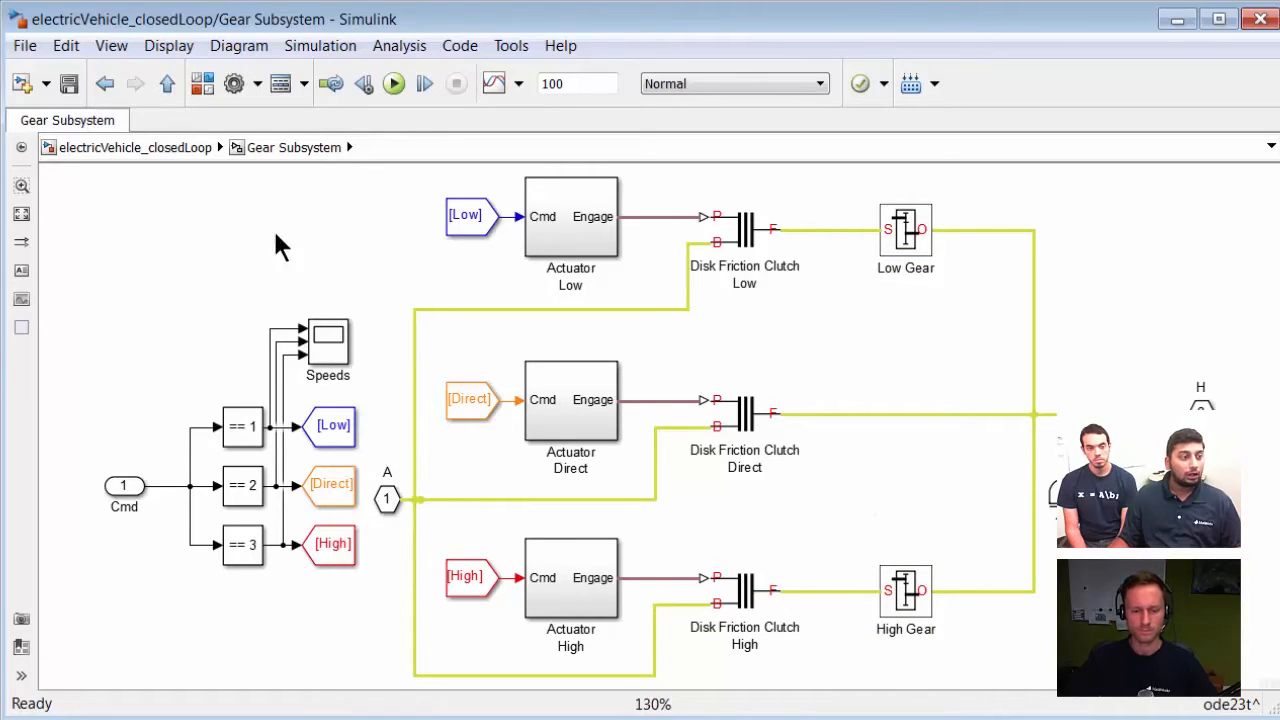
left_click(143, 147)
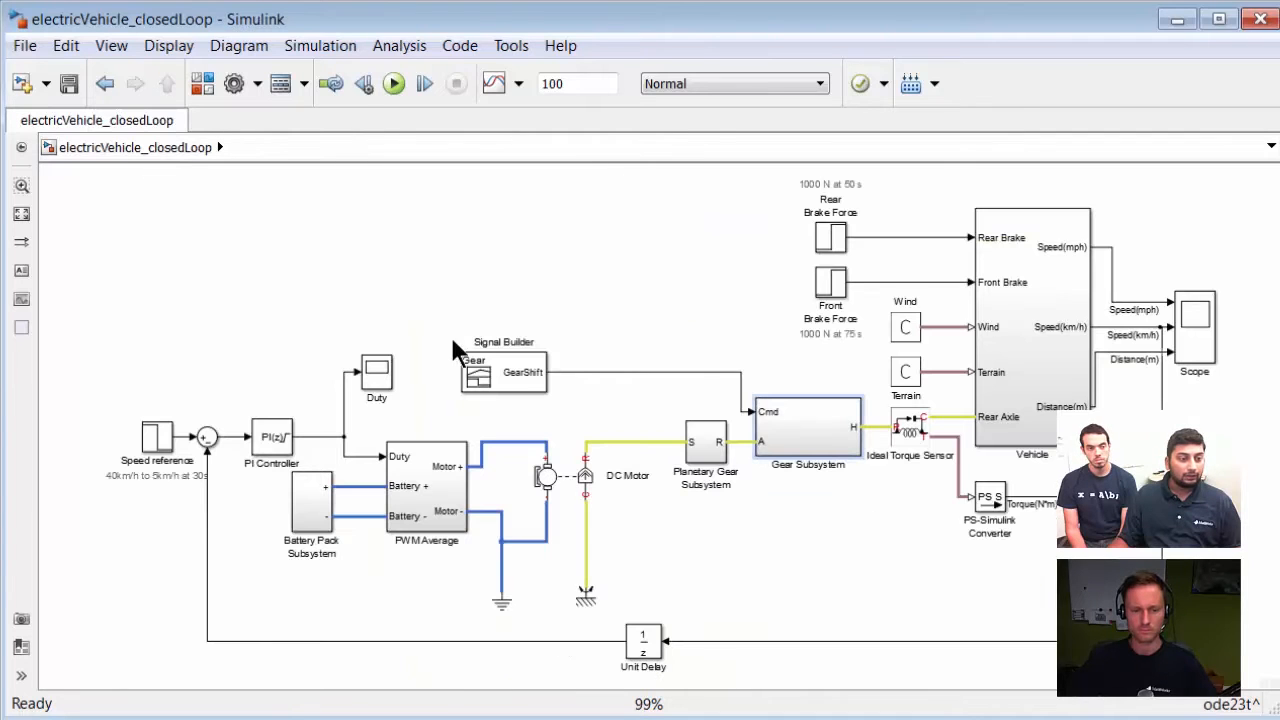
Step: Open the Signal Builder to view the GearShift signal, and minimize it
double_click(497, 366)
left_click_drag(651, 86, 337, 23)
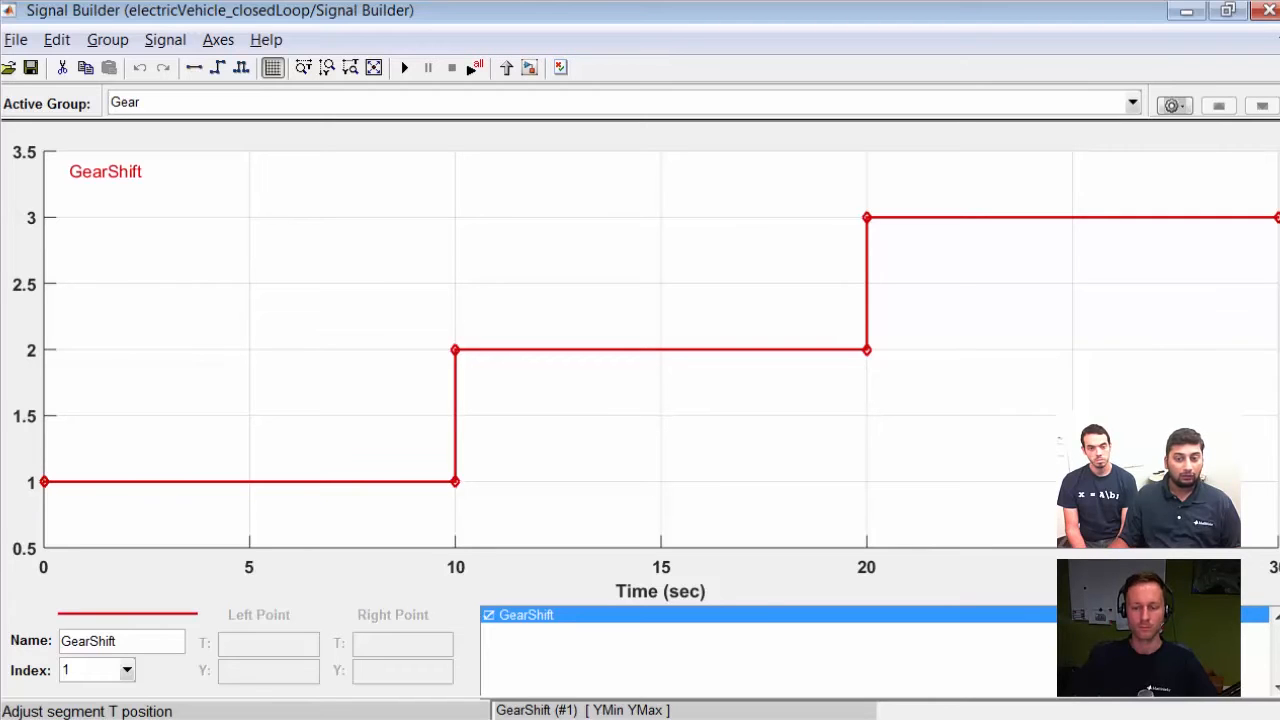
left_click(1188, 13)
Step: Select the PI Controller and its output lines to examine the control path to the PWM Average block
double_click(1204, 326)
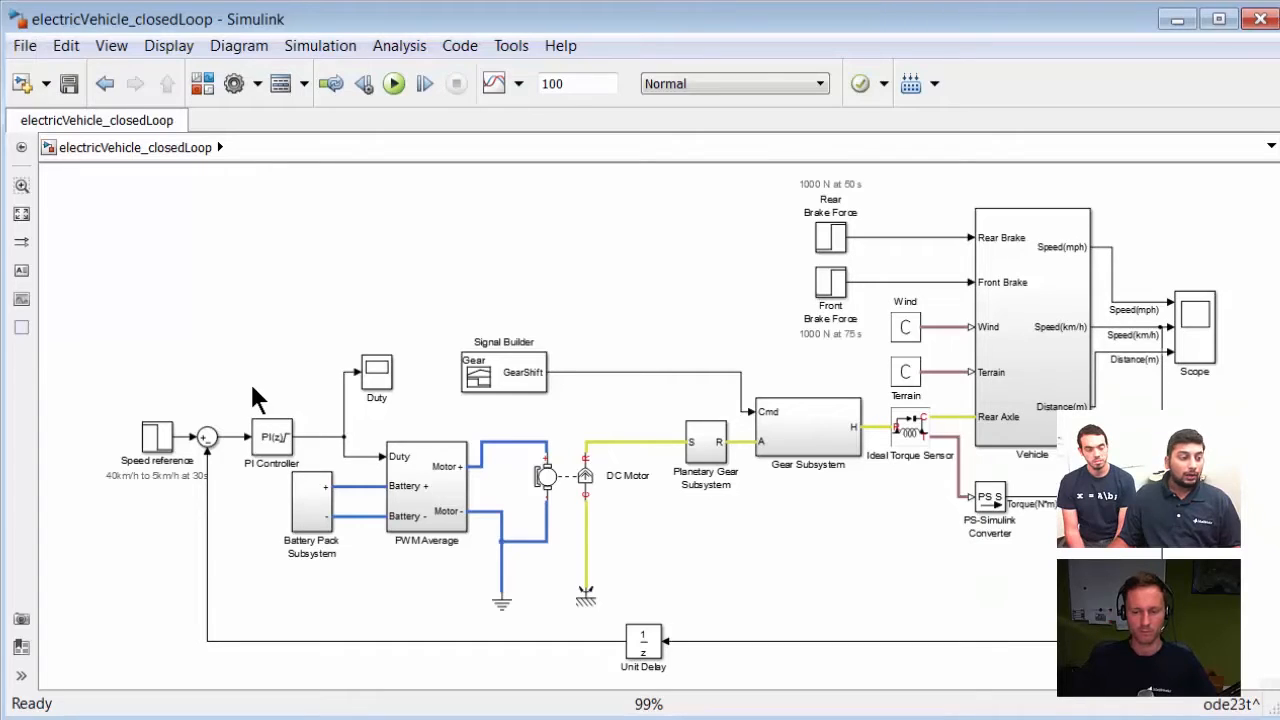
left_click(270, 432)
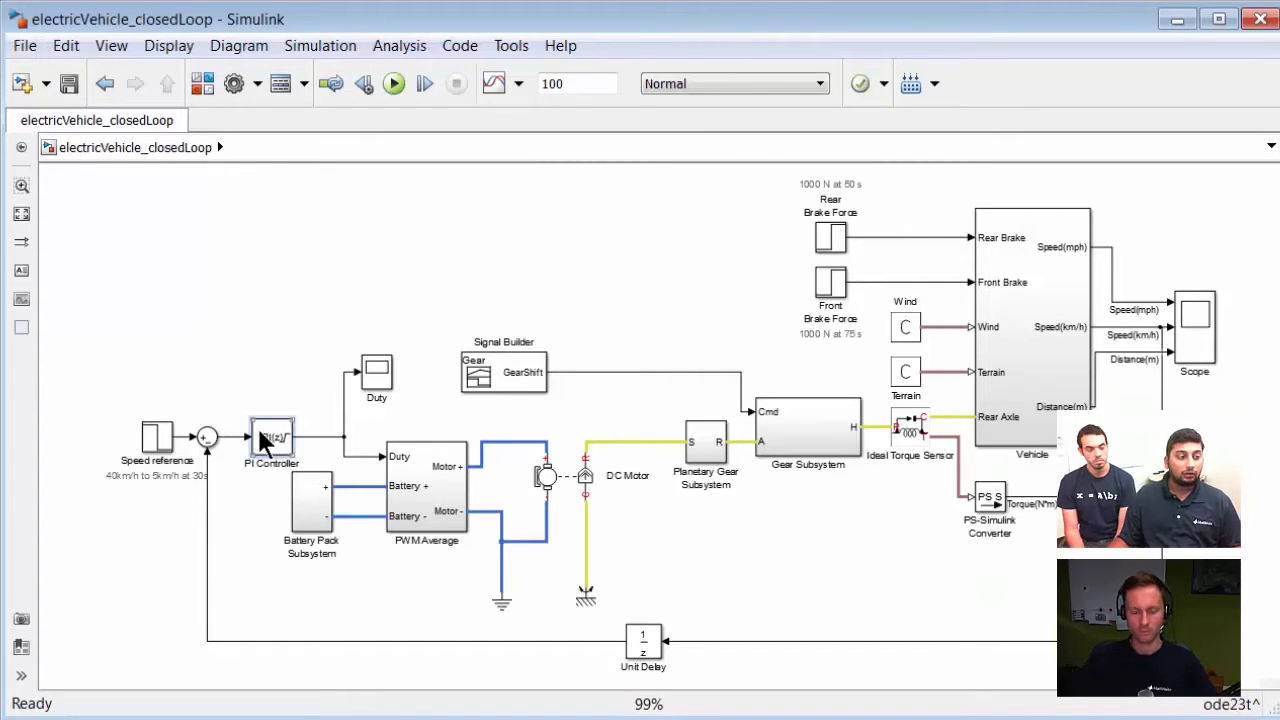
left_click(328, 437)
left_click(324, 403)
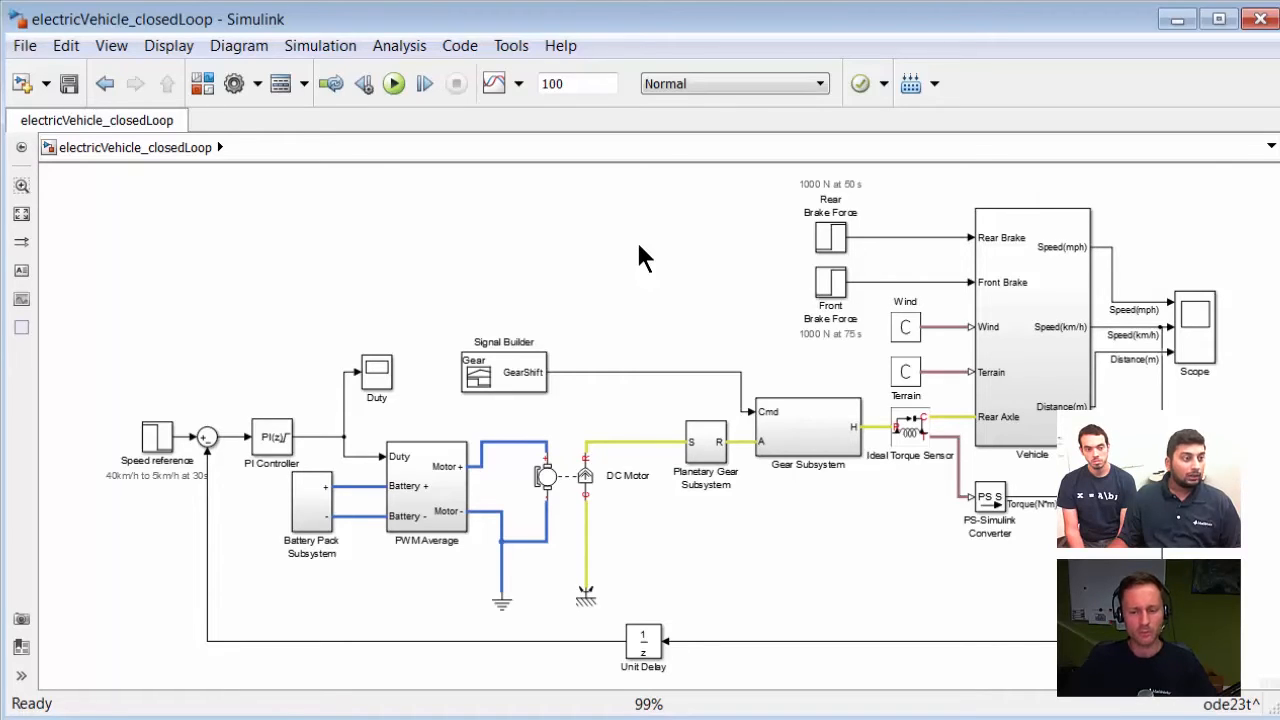
Step: Open the Library Browser and browse the Simscape and SimDriveline libraries down to the Engines blocks
left_click(203, 84)
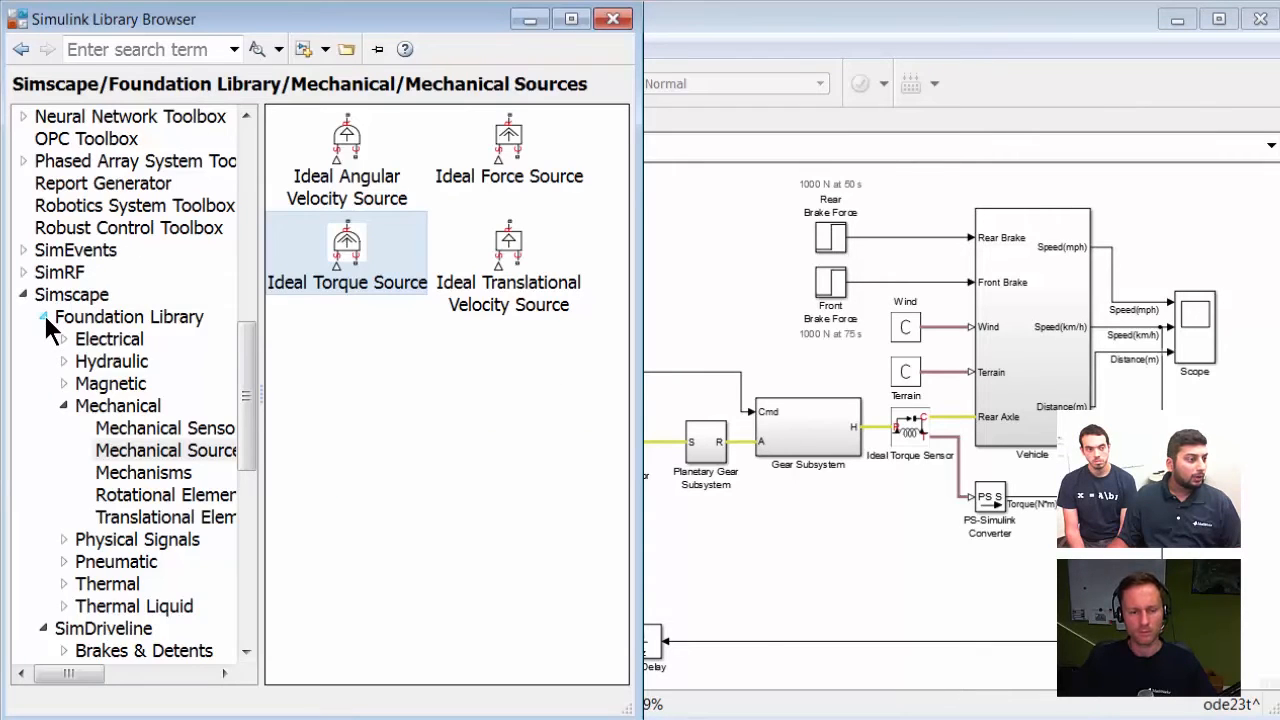
scroll(126, 244, "up", 4)
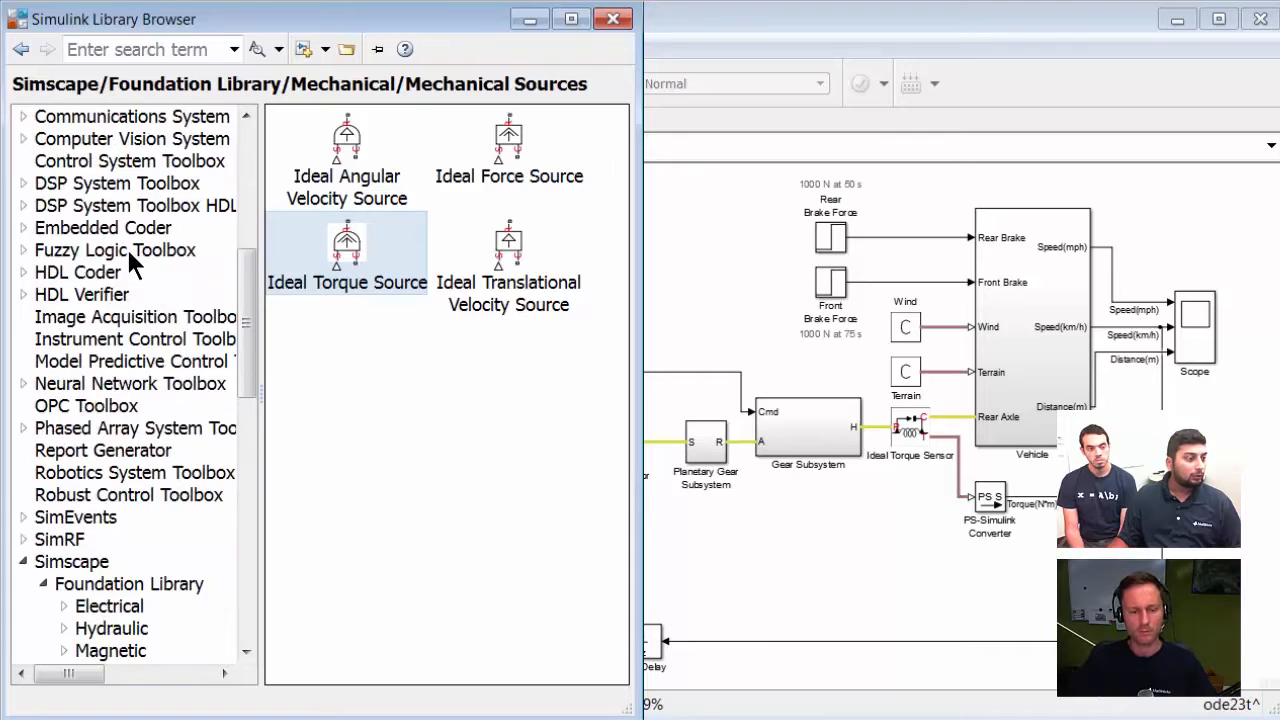
scroll(126, 244, "down", 5)
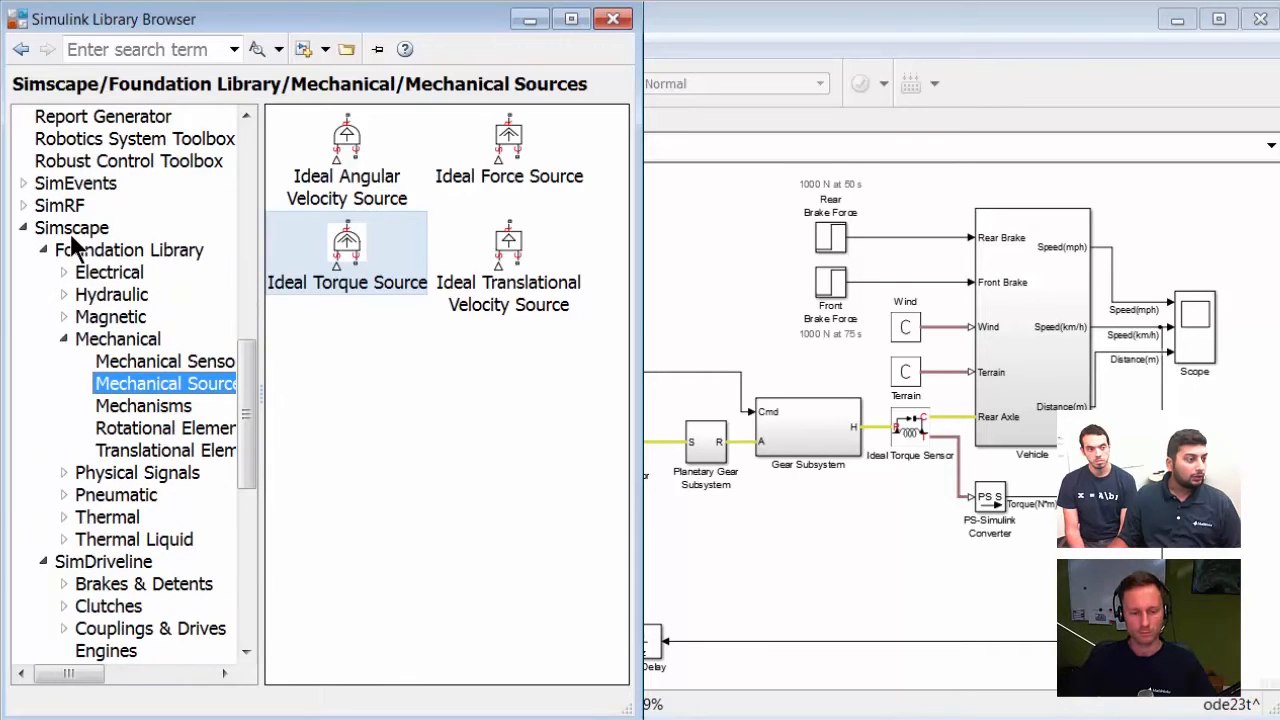
scroll(120, 410, "down", 2)
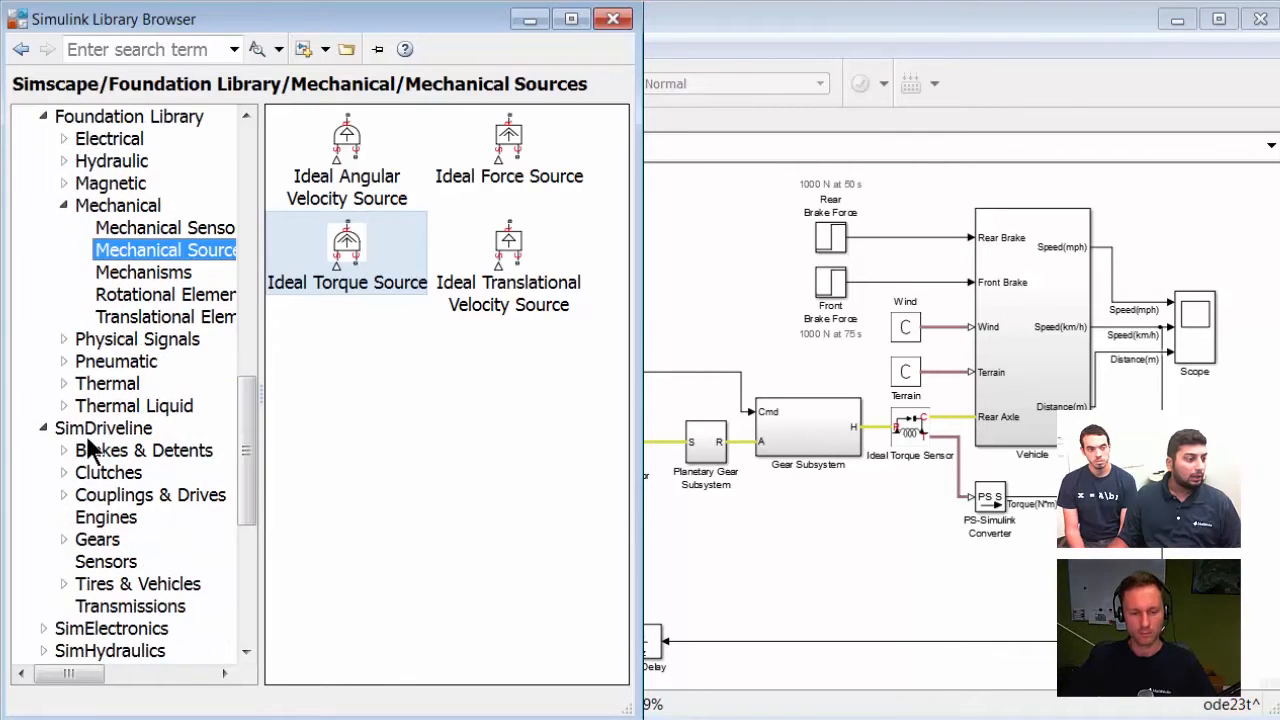
left_click(82, 516)
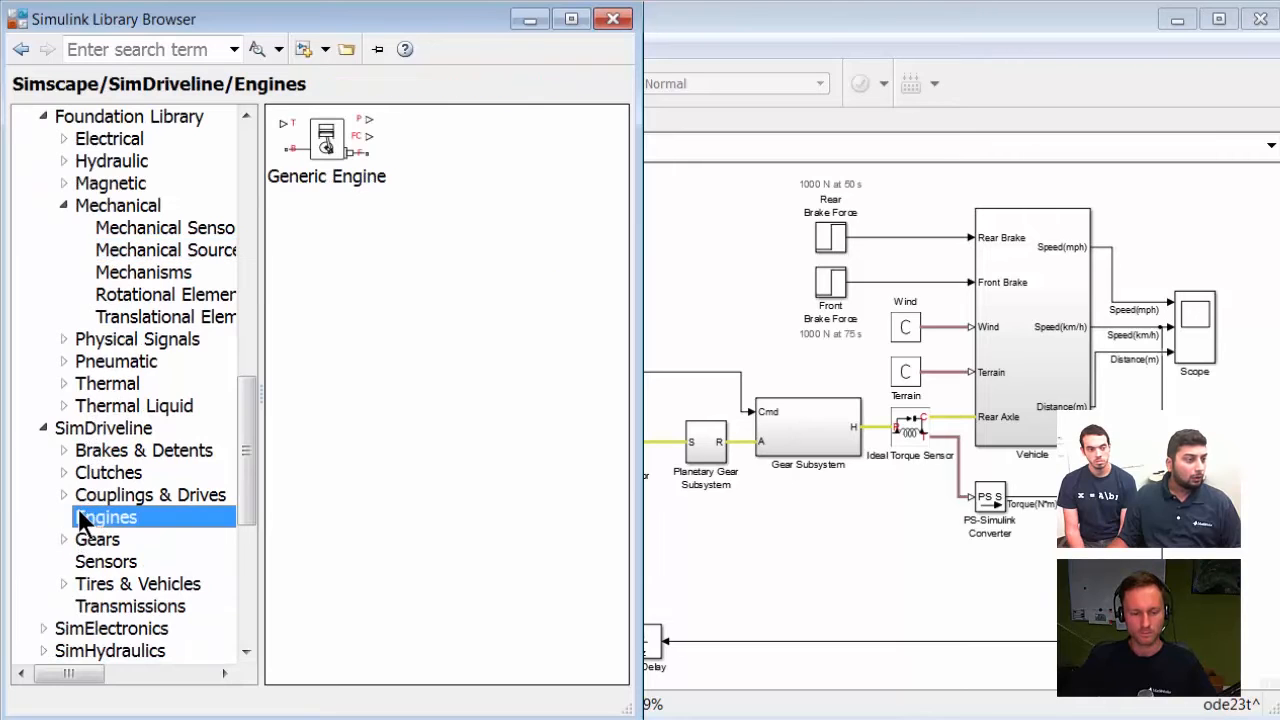
mouse_move(325, 148)
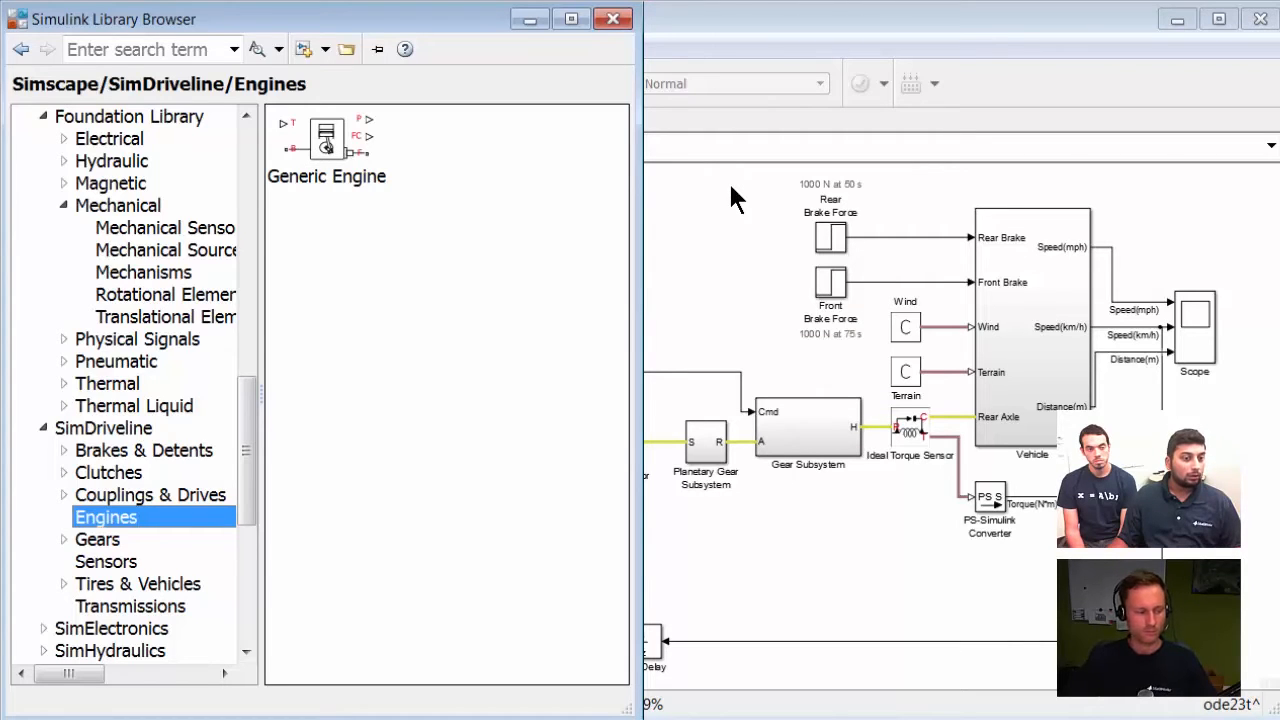
left_click(730, 197)
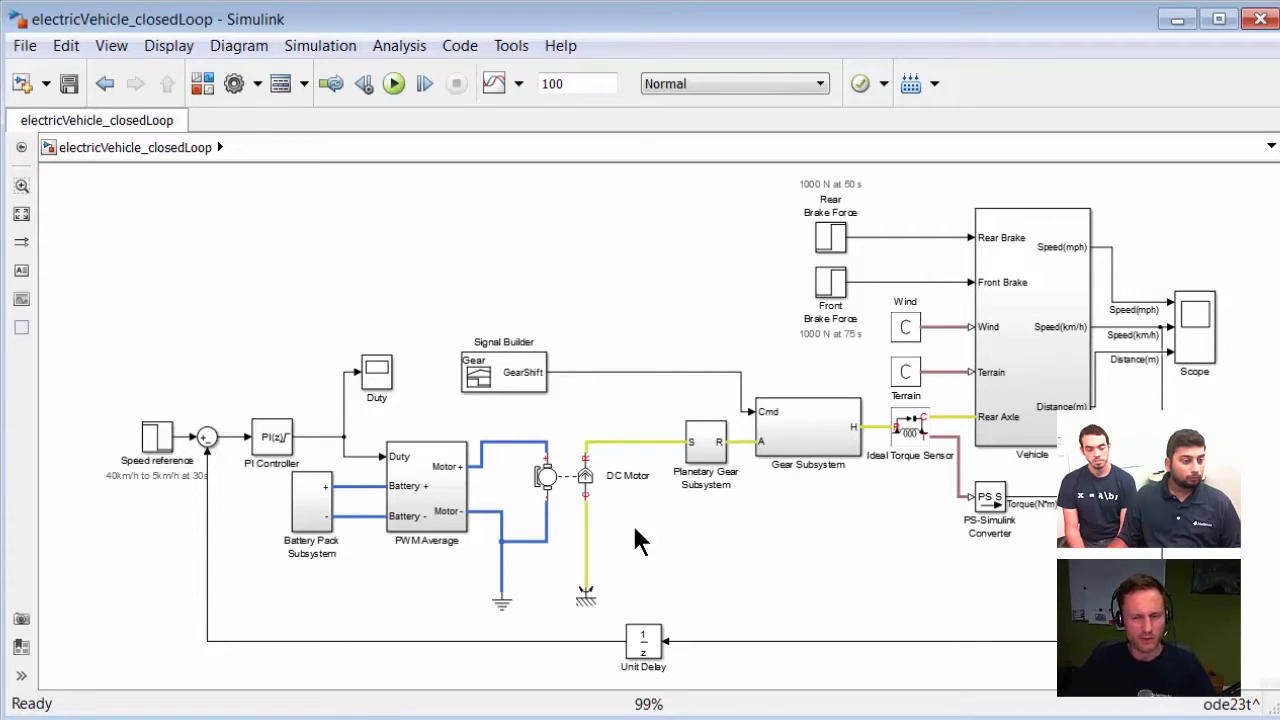
Step: Browse the SimDriveline, Foundation, SimElectronics and SimHydraulics libraries in the Library Browser, ending at Hydraulic Cylinders
left_click(203, 84)
left_click(91, 427)
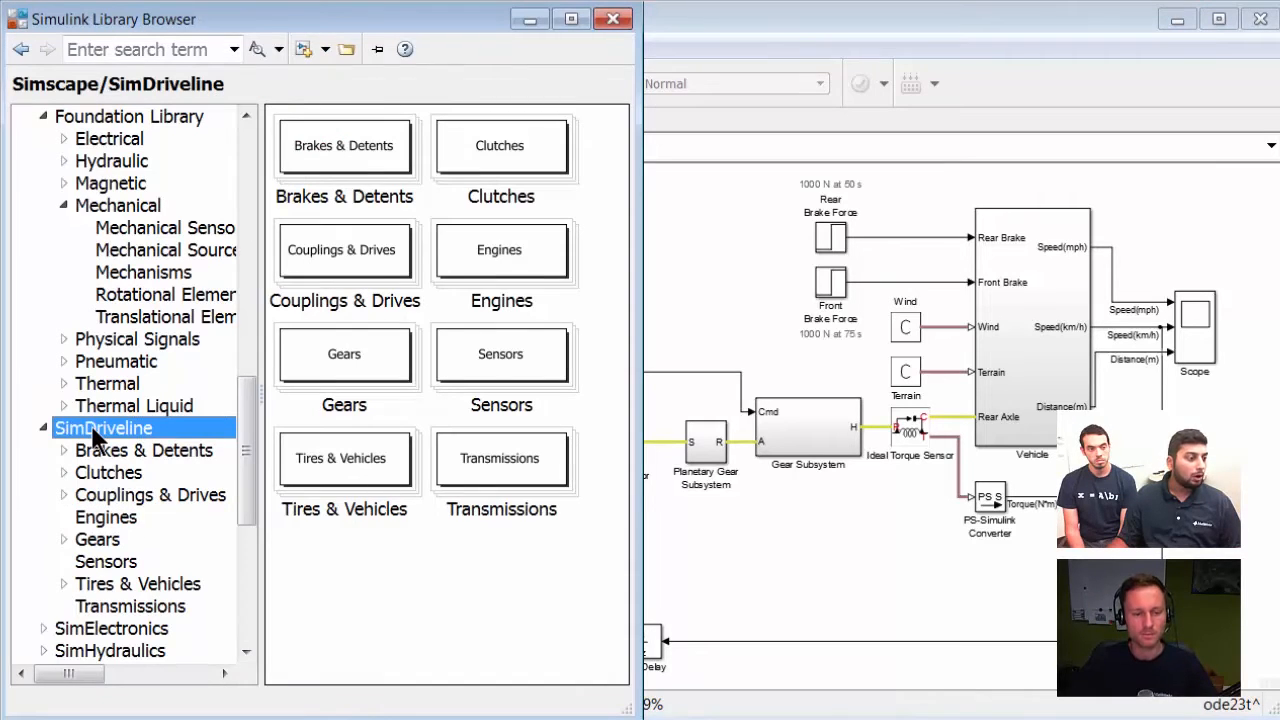
scroll(91, 425, "up", 1)
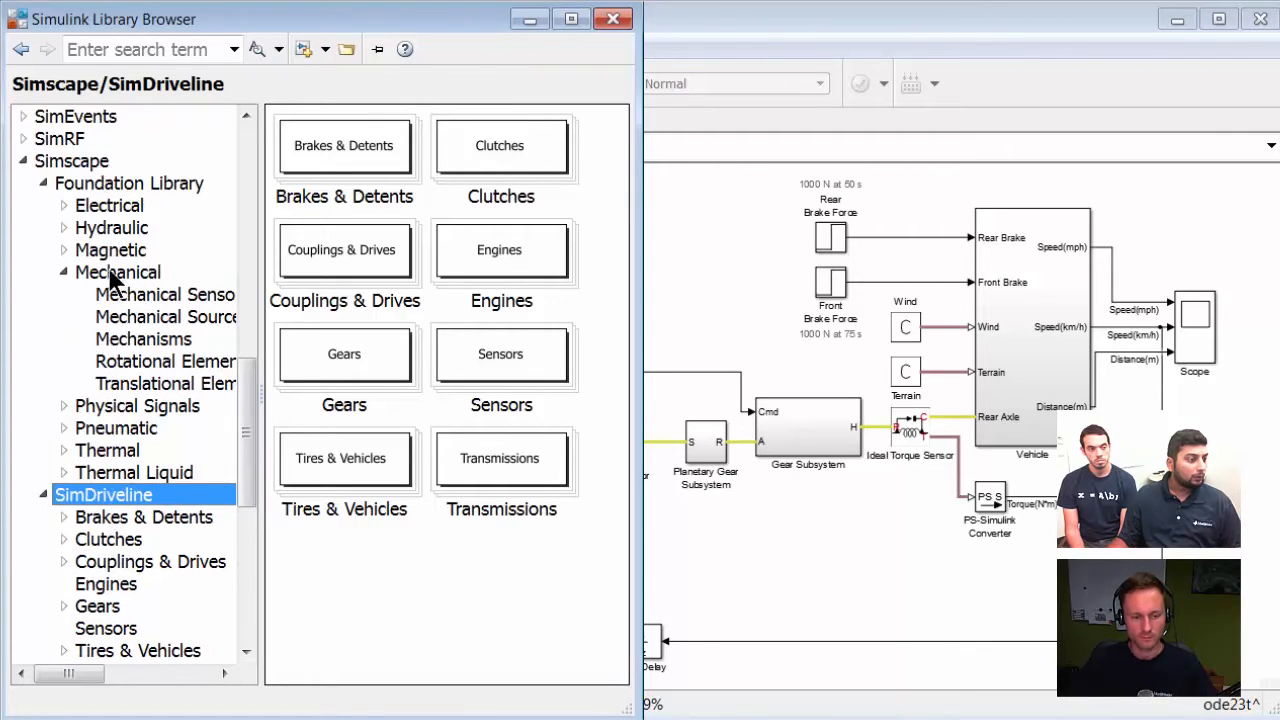
left_click(105, 430)
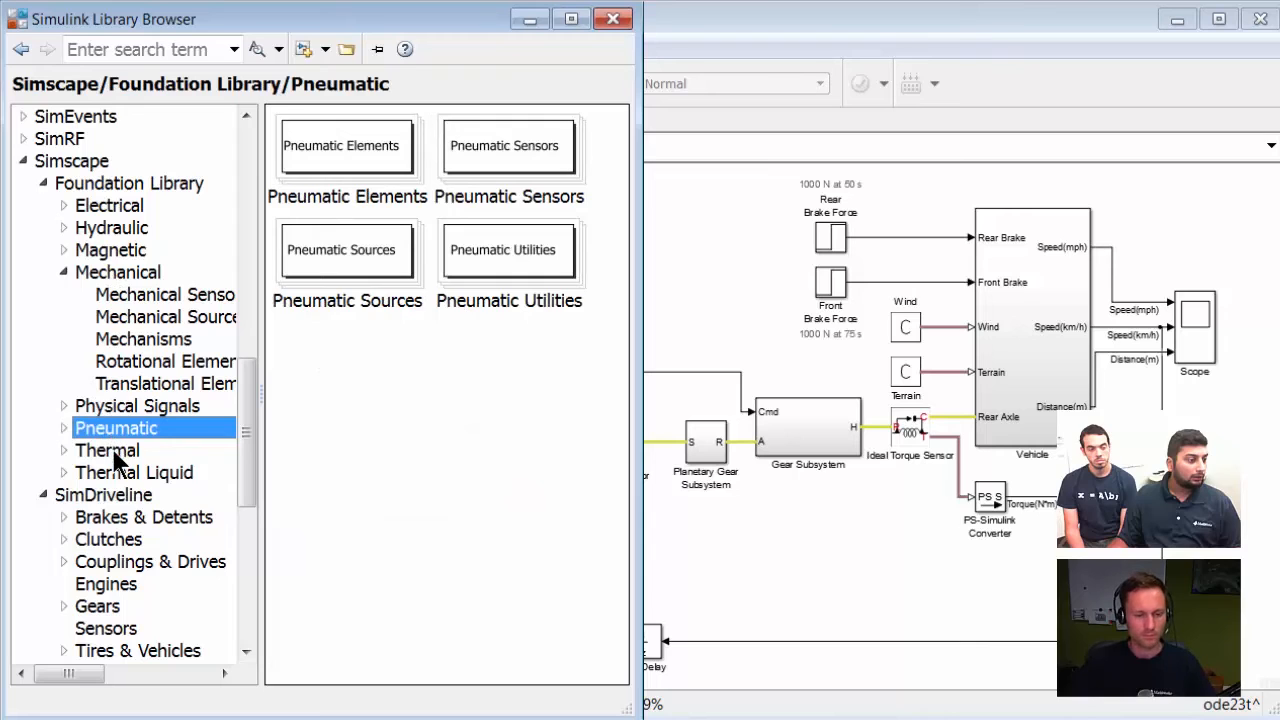
left_click(113, 453)
left_click(126, 230)
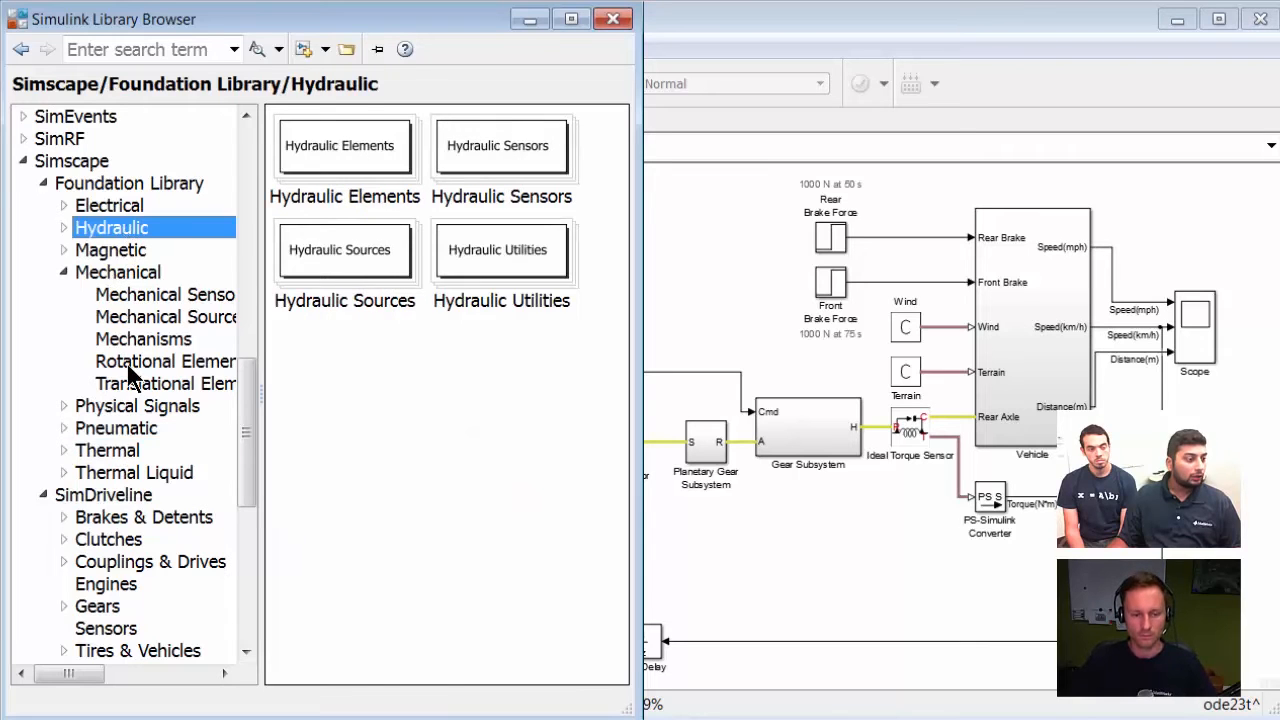
scroll(130, 376, "down", 3)
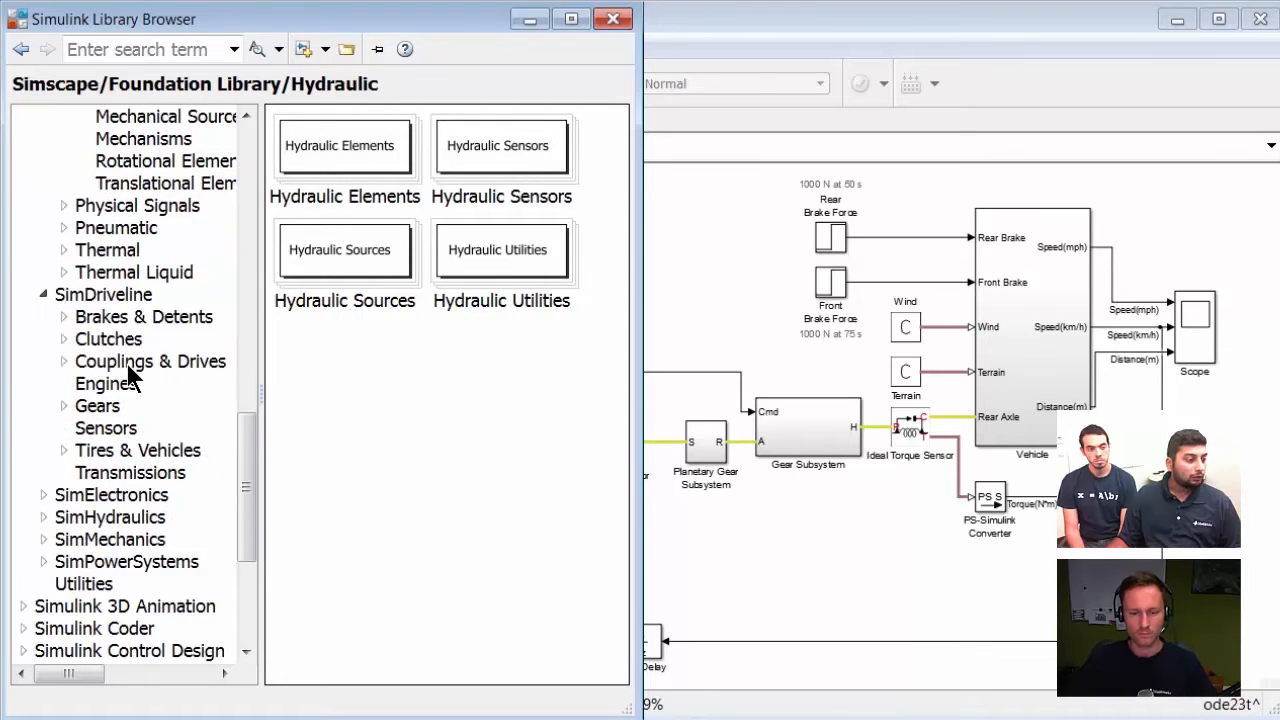
scroll(130, 376, "down", 1)
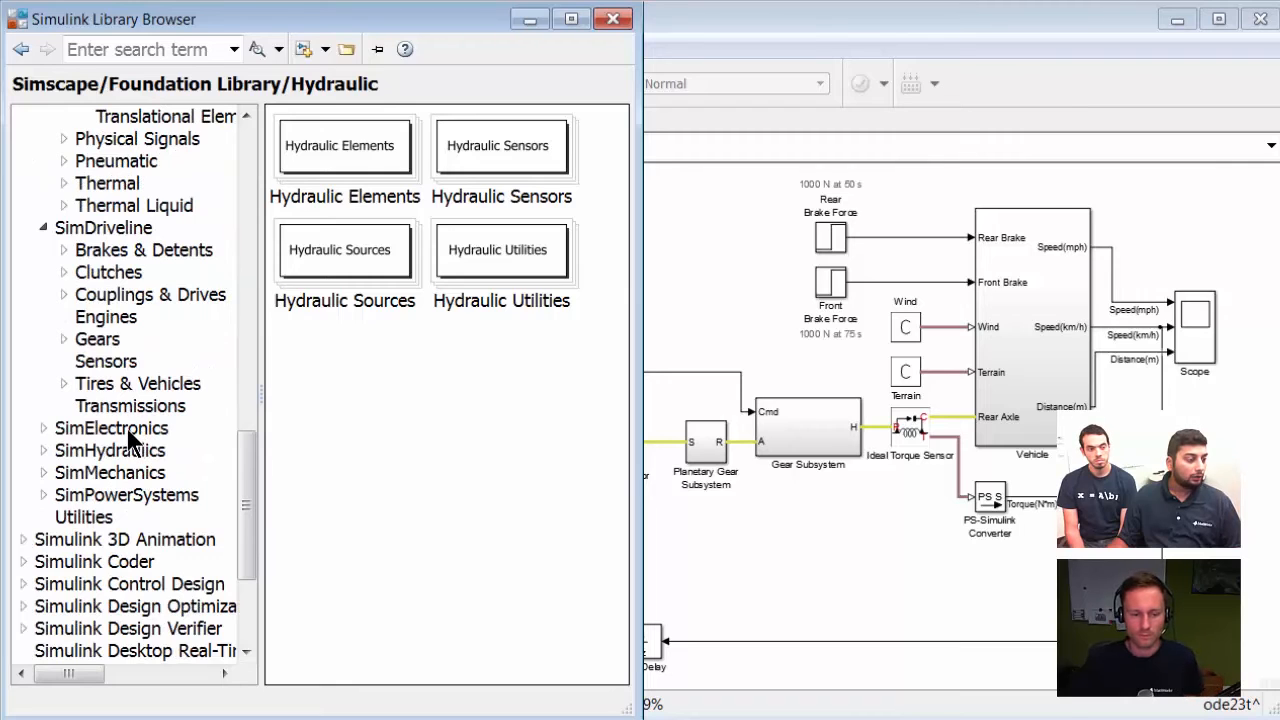
left_click(80, 430)
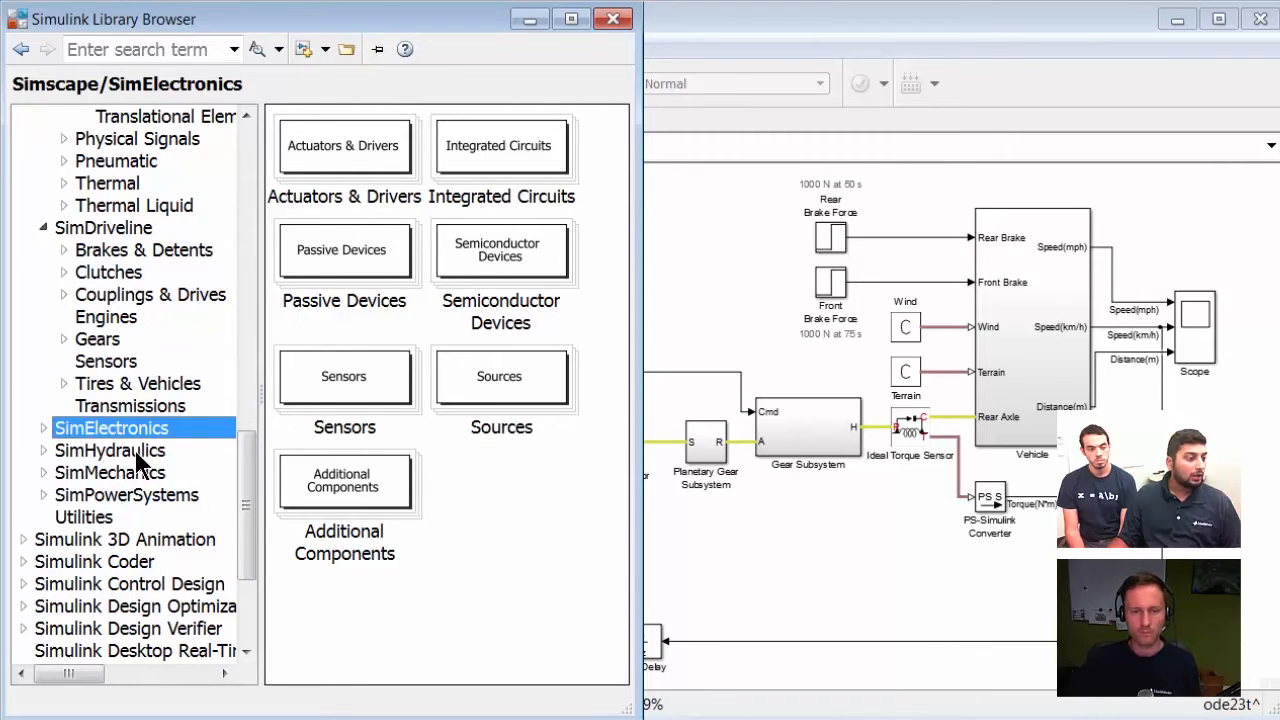
left_click(44, 451)
scroll(60, 455, "down", 2)
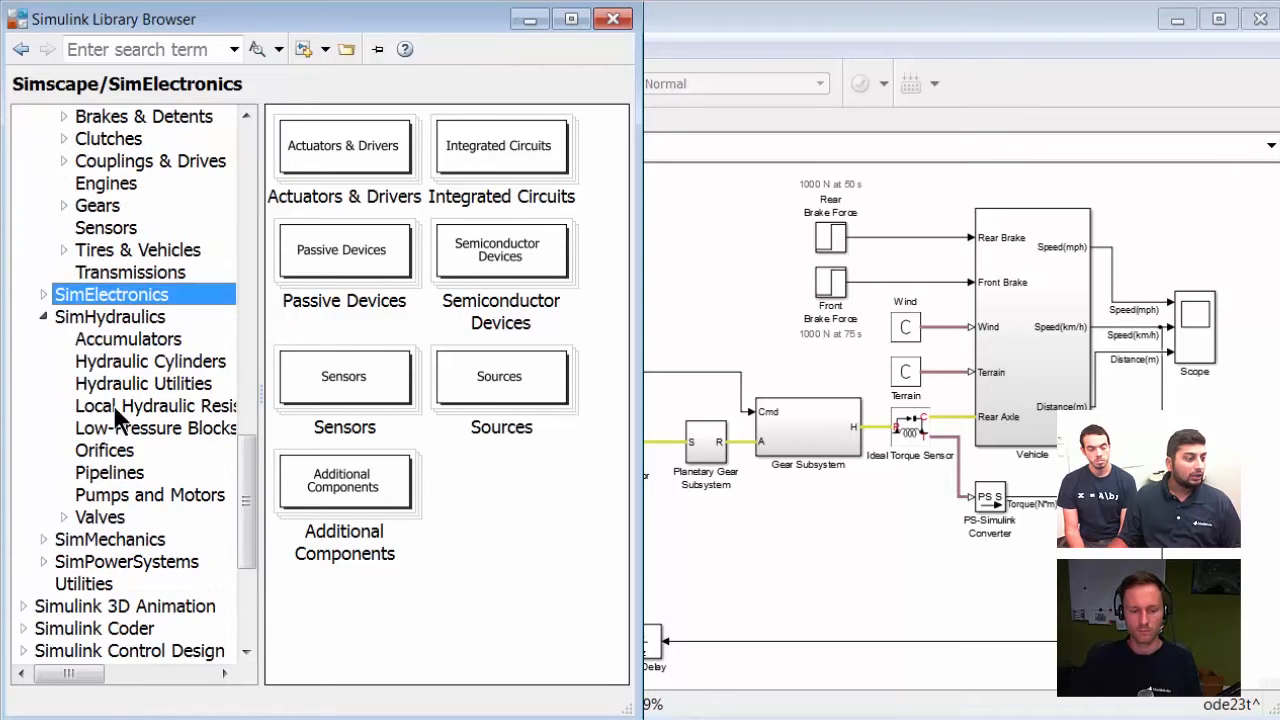
left_click(155, 366)
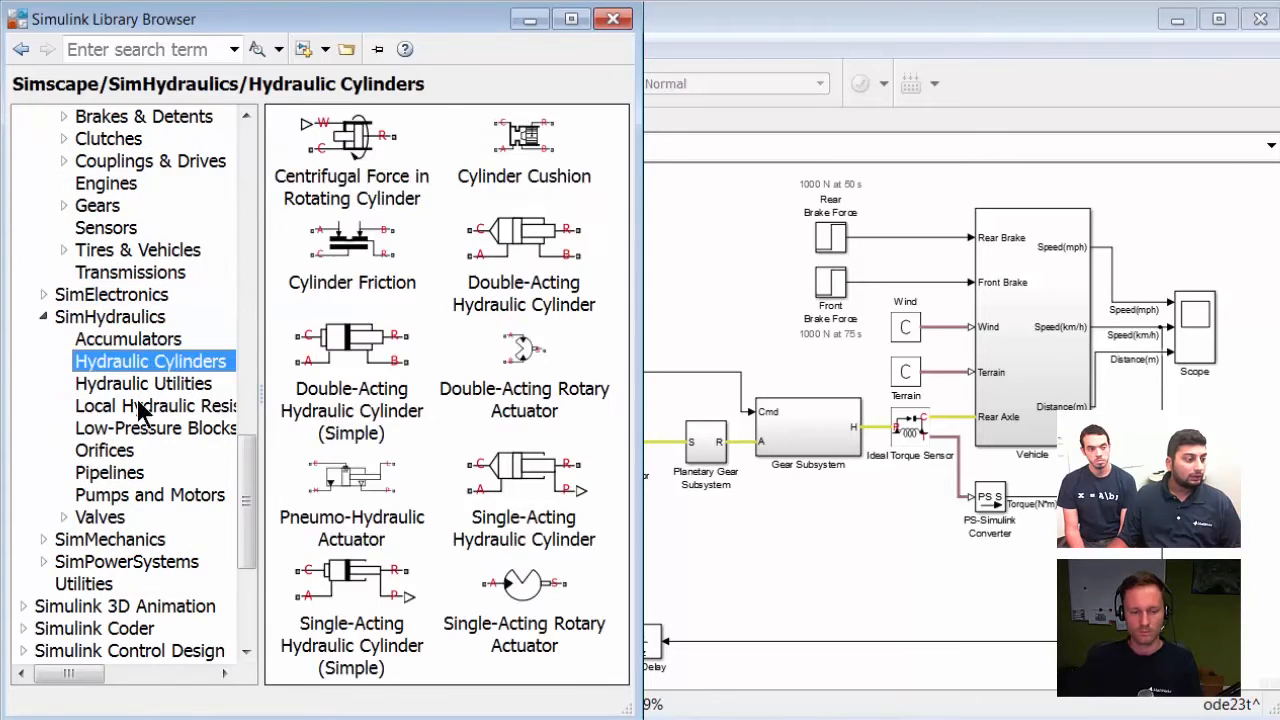
Step: Open the Orifices library under SimHydraulics, then return to the electric vehicle model
left_click(125, 455)
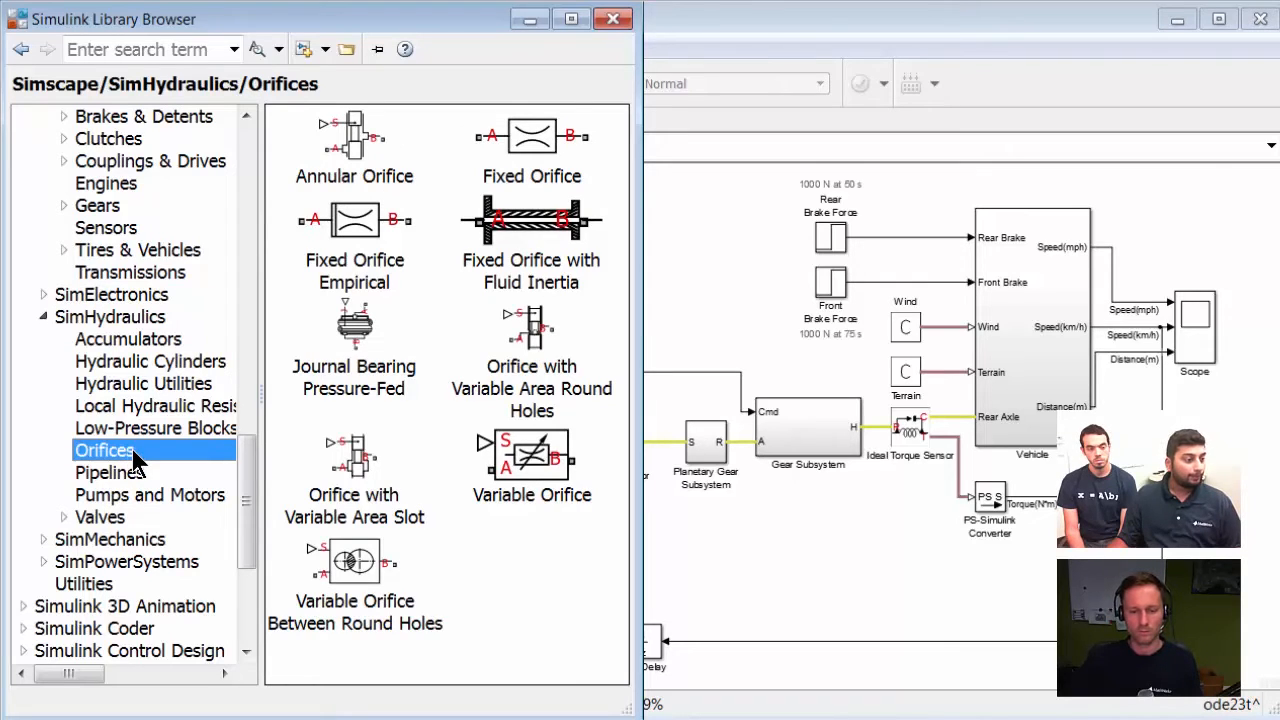
left_click(731, 518)
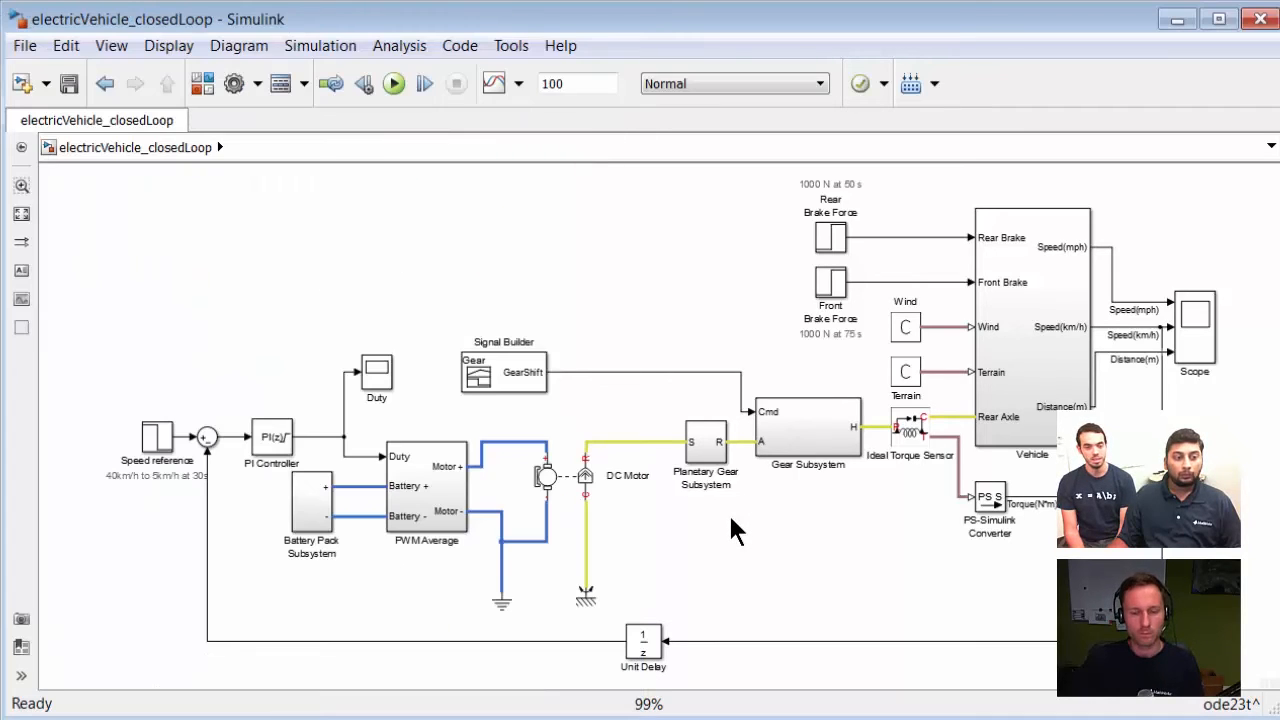
Step: Open the Gear Subsystem and select the High and Low actuator blocks to examine the clutch paths
left_click(807, 437)
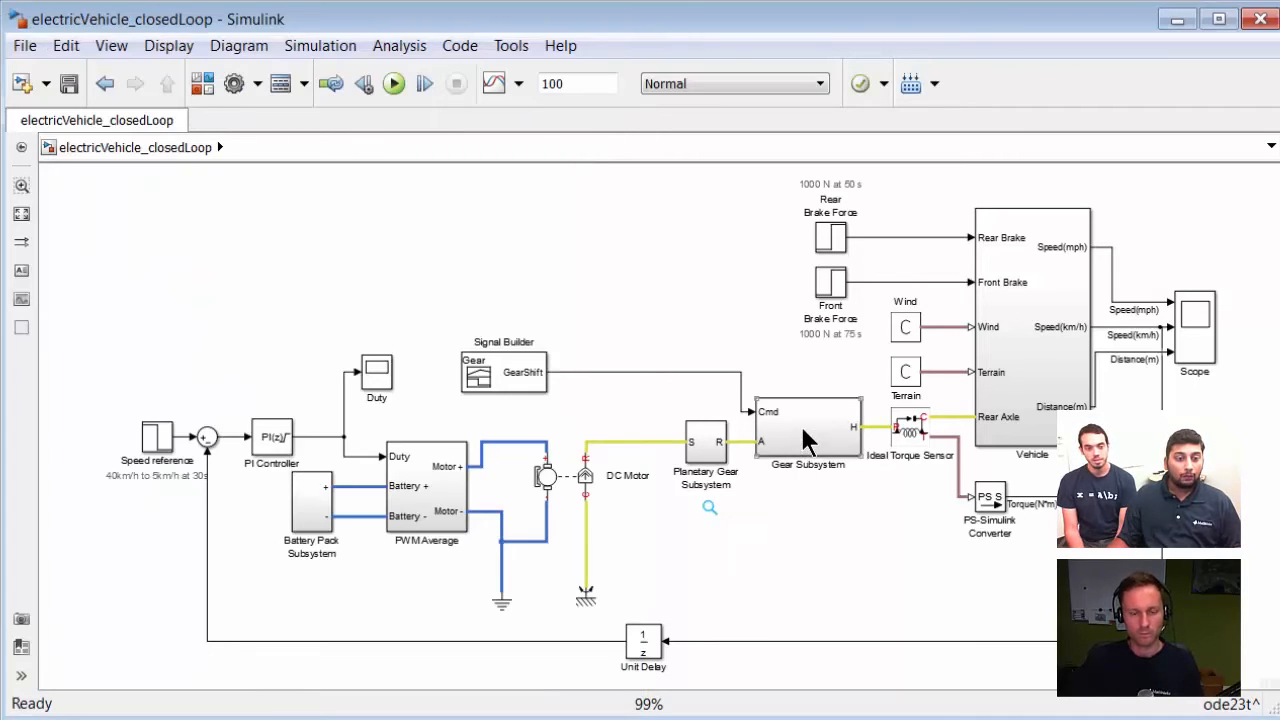
double_click(807, 437)
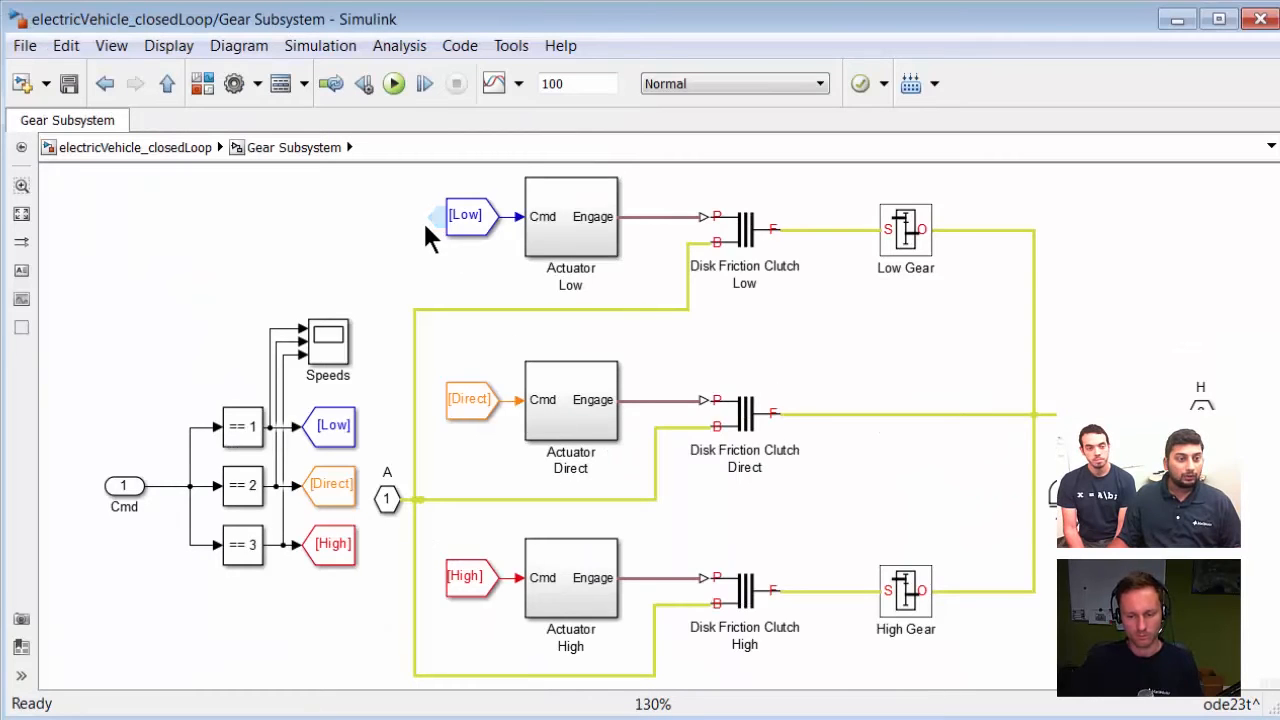
left_click(588, 576)
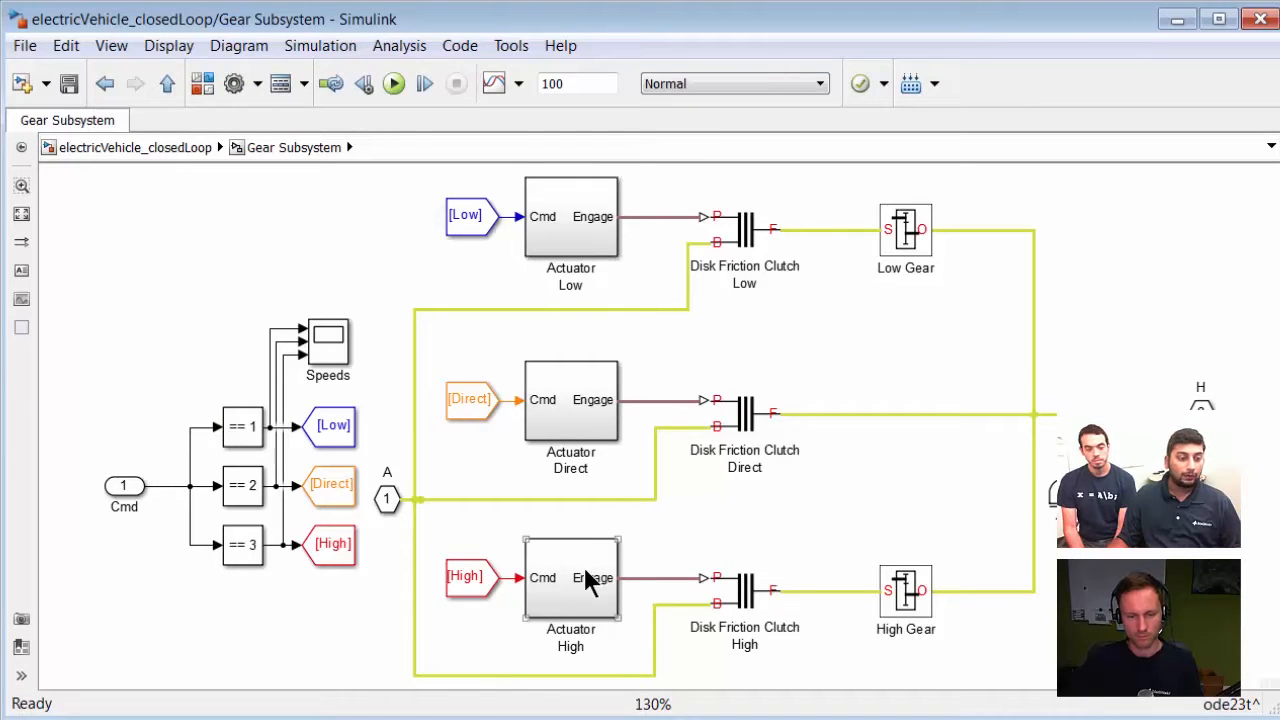
left_click(560, 222)
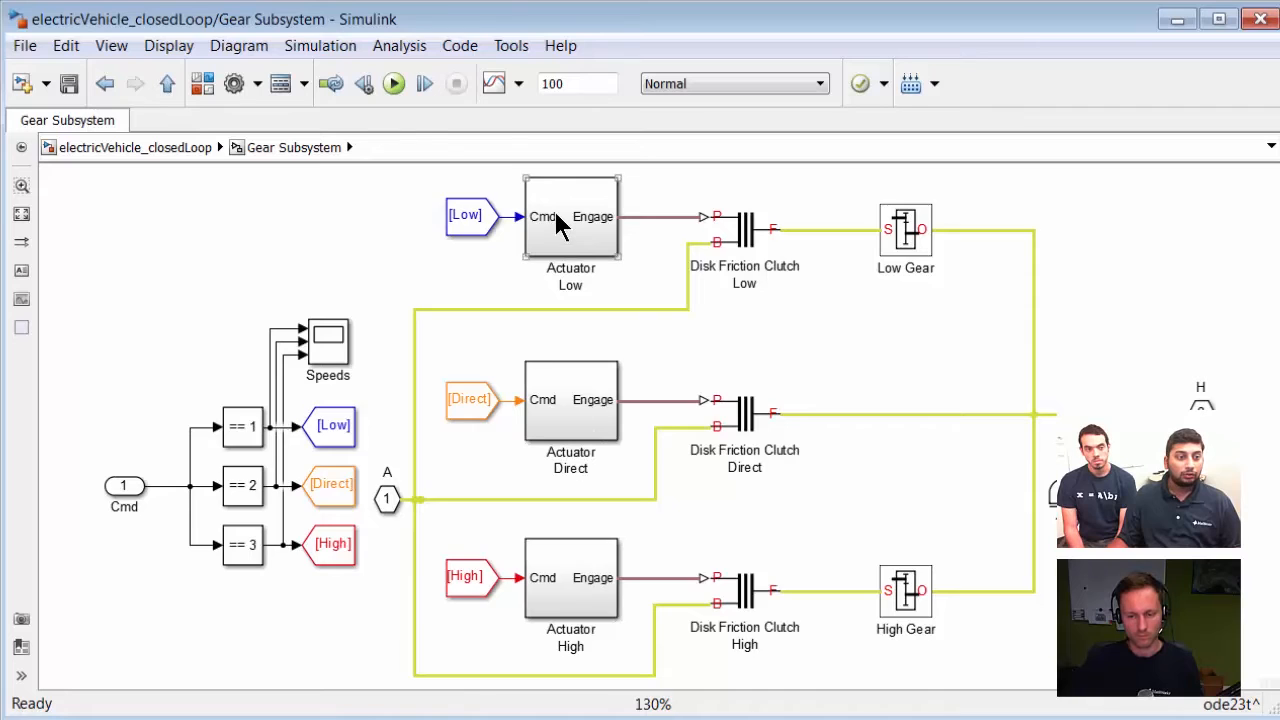
Step: Open the Actuator Low subsystem to examine its switch logic, then navigate back to the top-level model
double_click(560, 222)
key("space")
left_click(655, 432)
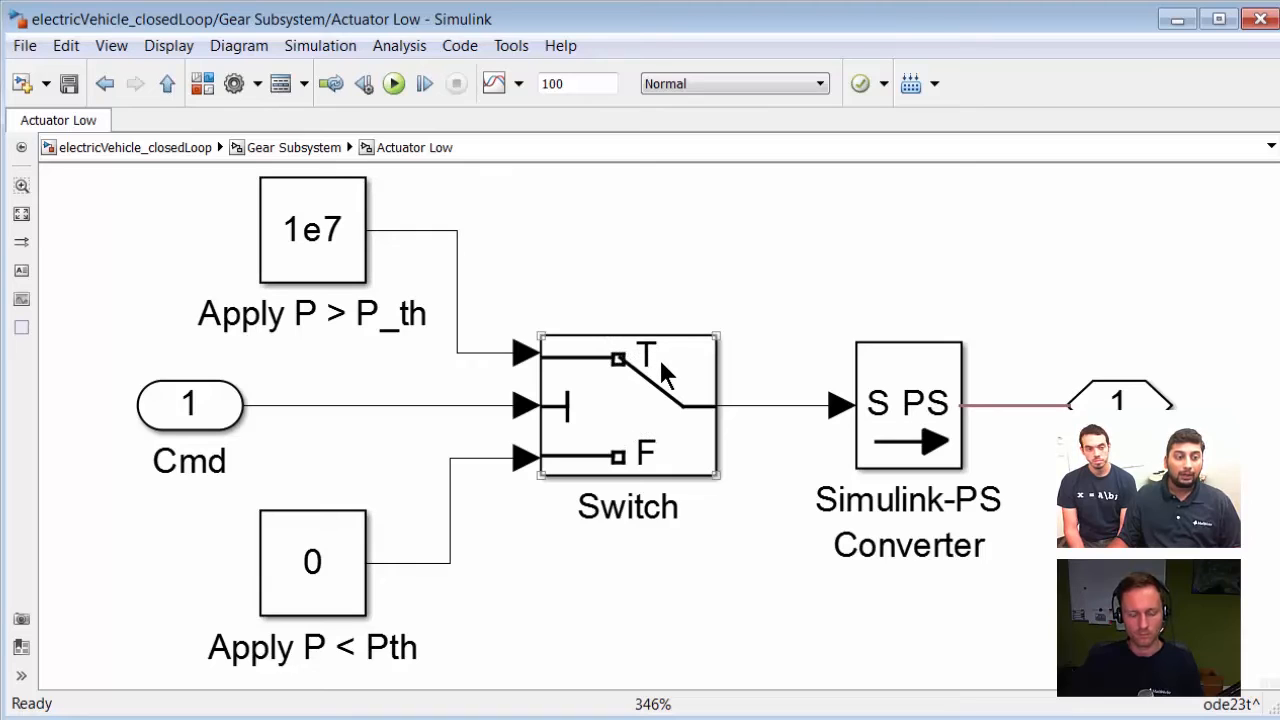
left_click(494, 277)
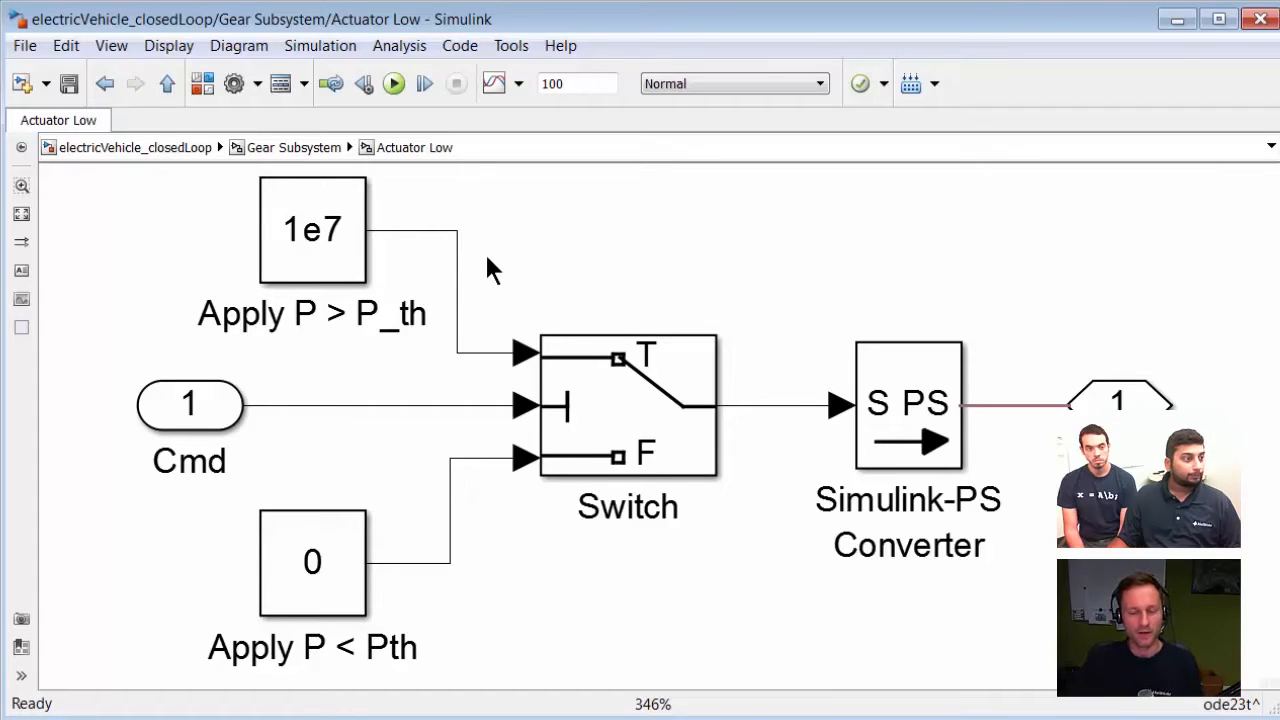
left_click(154, 150)
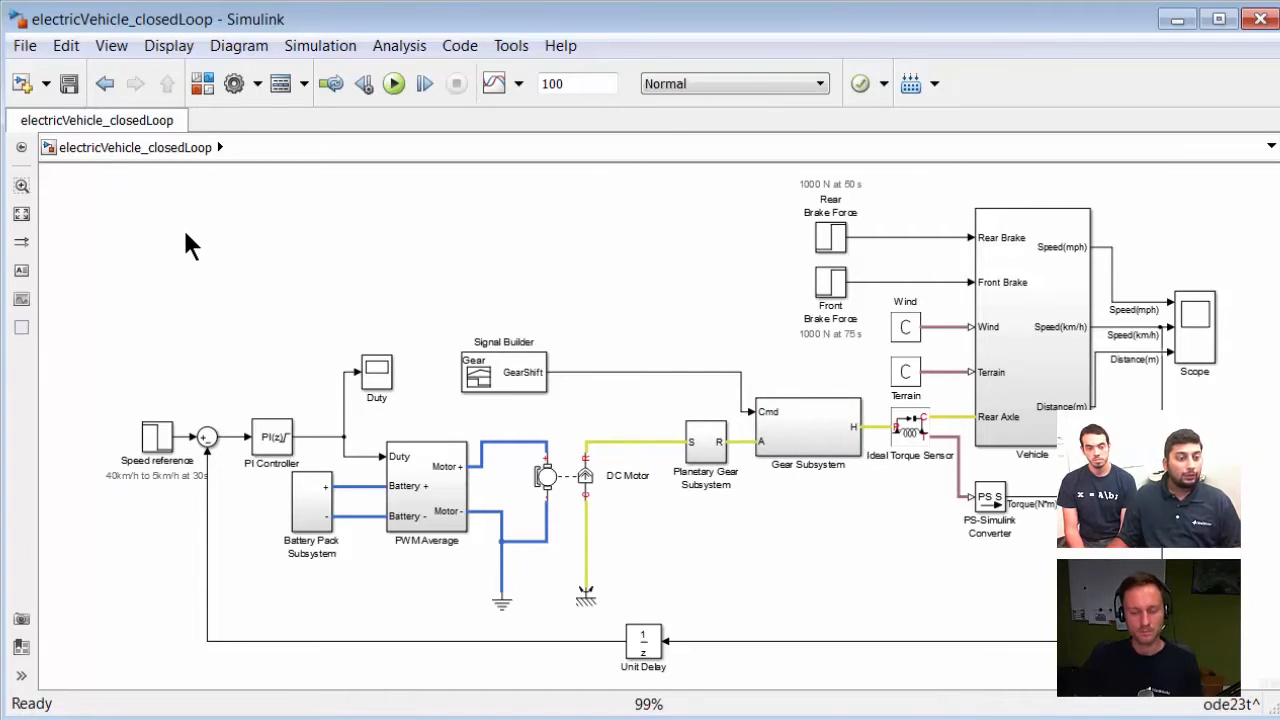
Step: Switch to the susp_arm_clean suspension model and run its simulation
key("ctrl+shift+l")
key("alt+Tab")
key("alt+Tab")
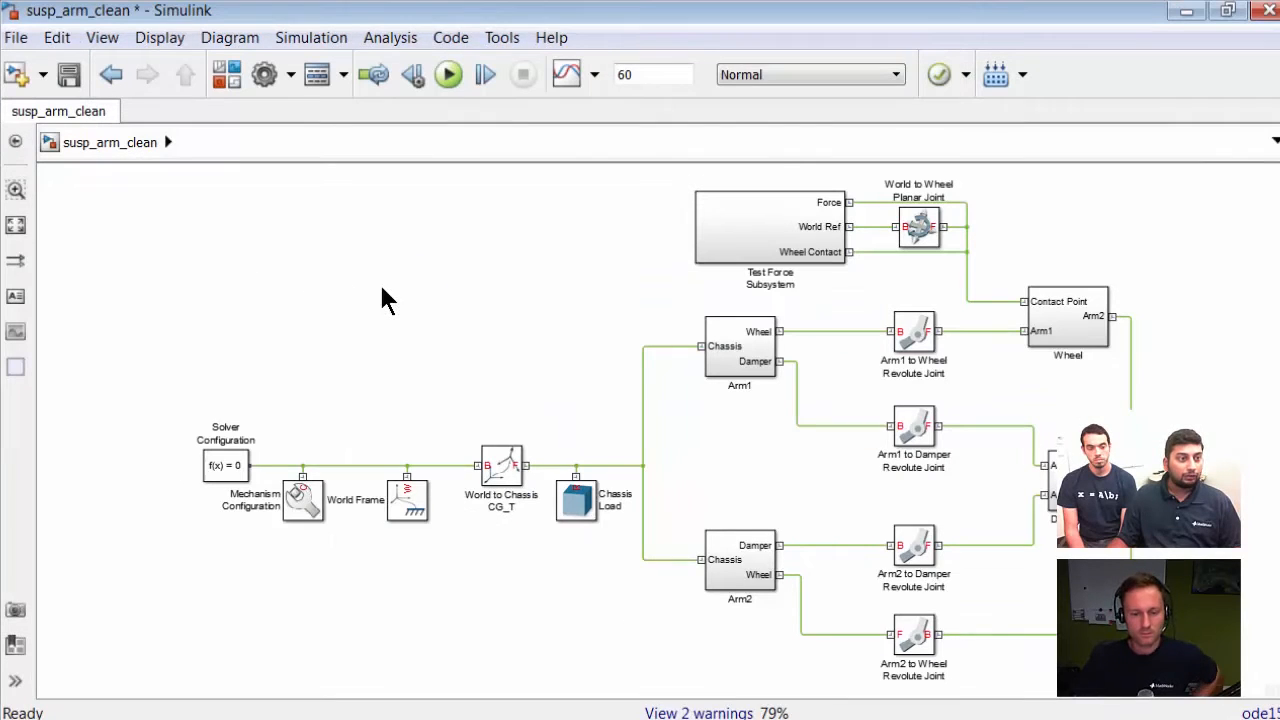
left_click(449, 75)
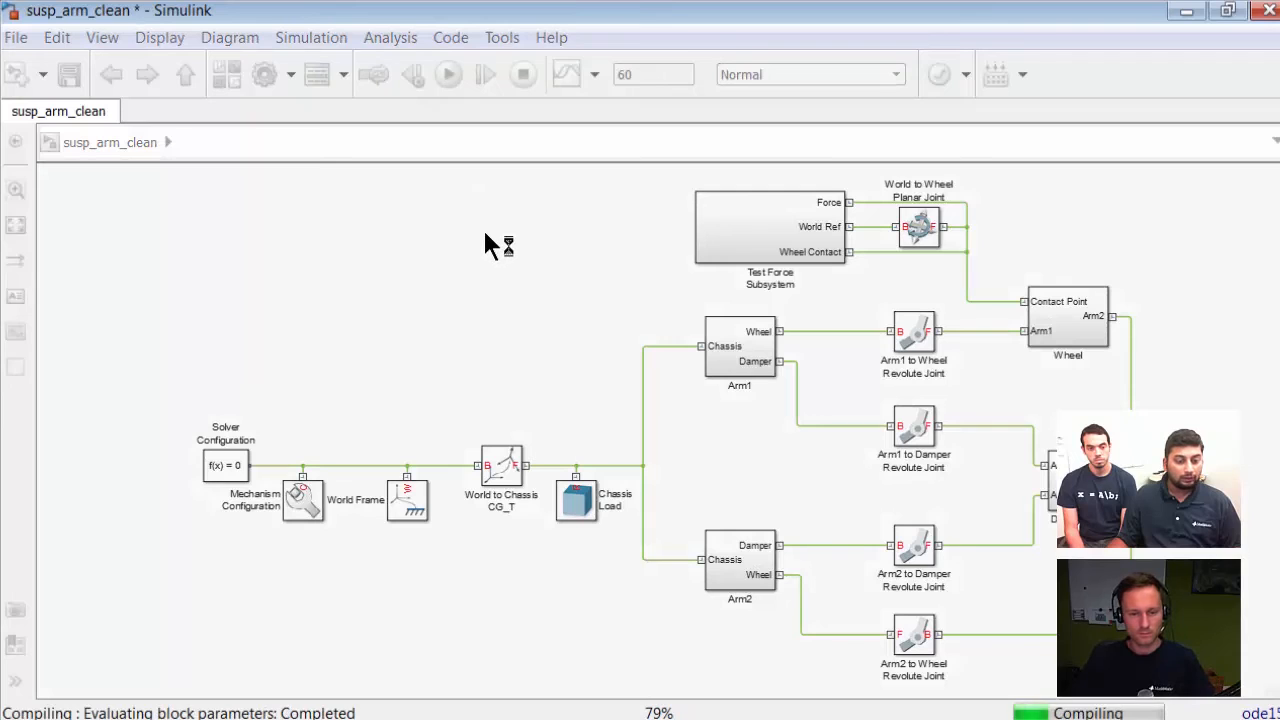
Step: Switch to the Mechanics Explorer and rotate the 3D view of the suspension animation
key("alt+Tab")
key("alt+Tab")
key("alt+Tab")
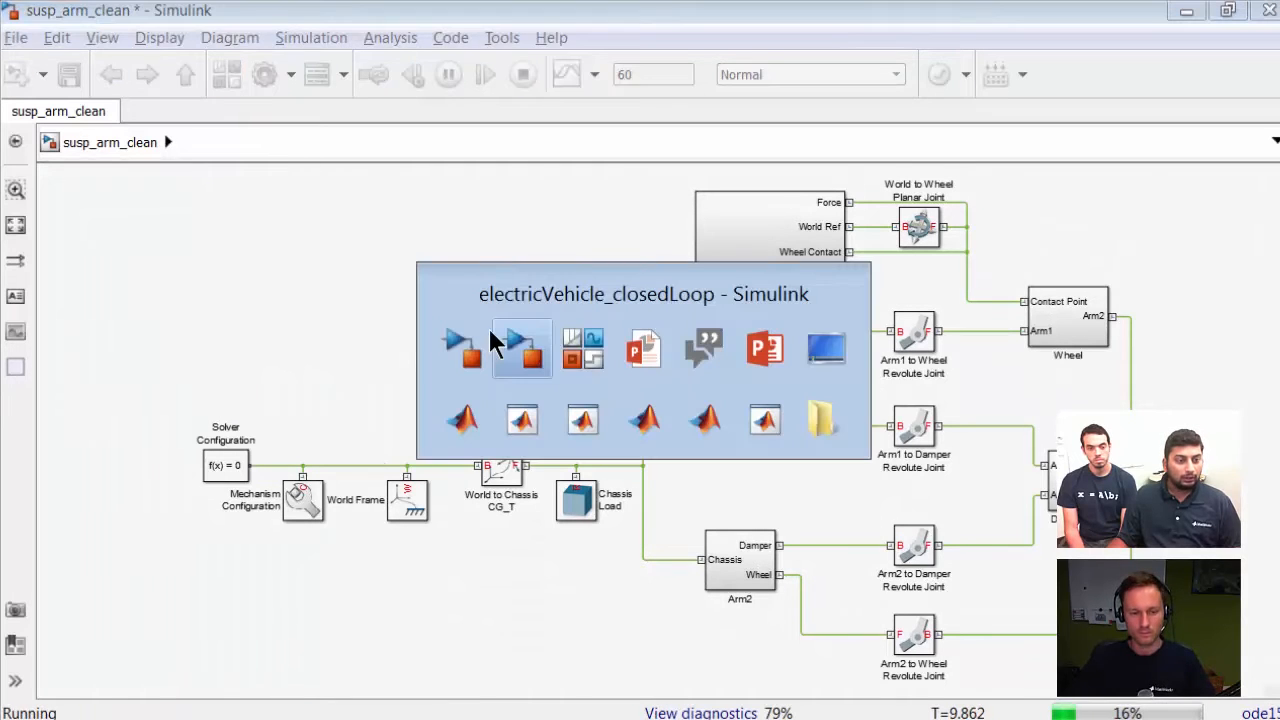
key("alt+Tab")
key("alt+Tab")
key("alt+Tab")
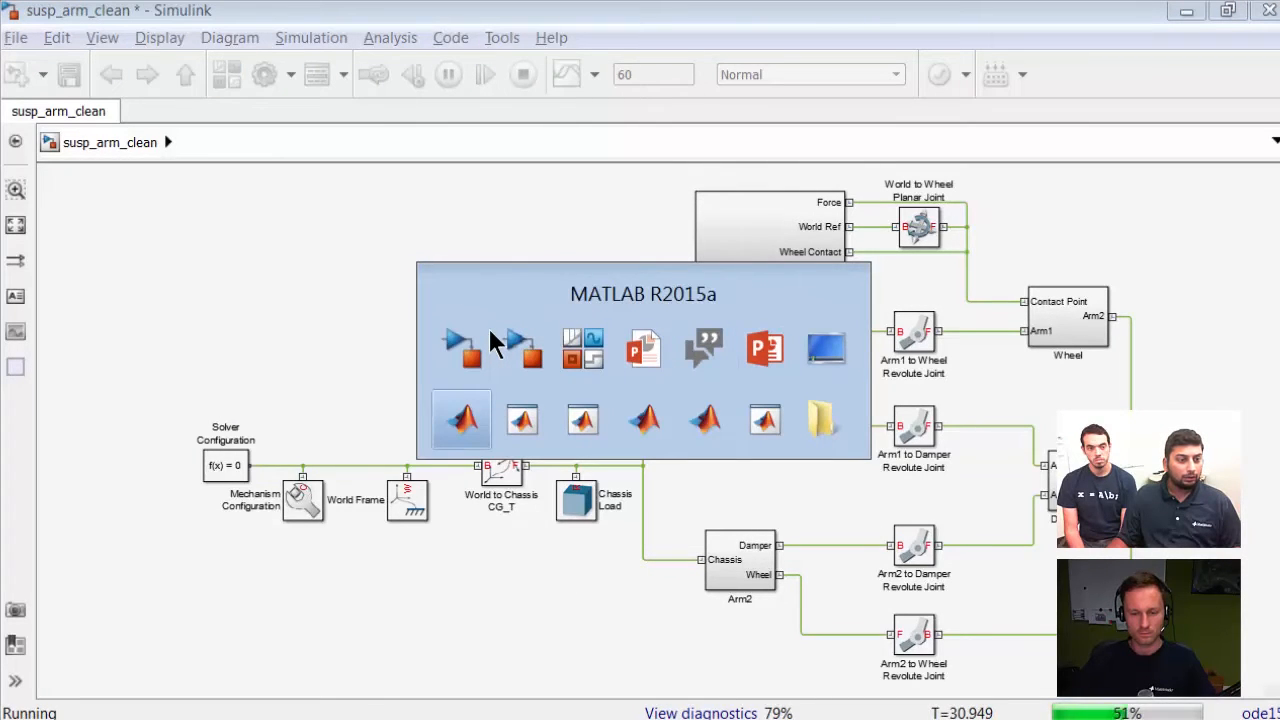
key("alt+Tab")
key("alt+Tab")
key("alt+Tab")
key("alt+Tab")
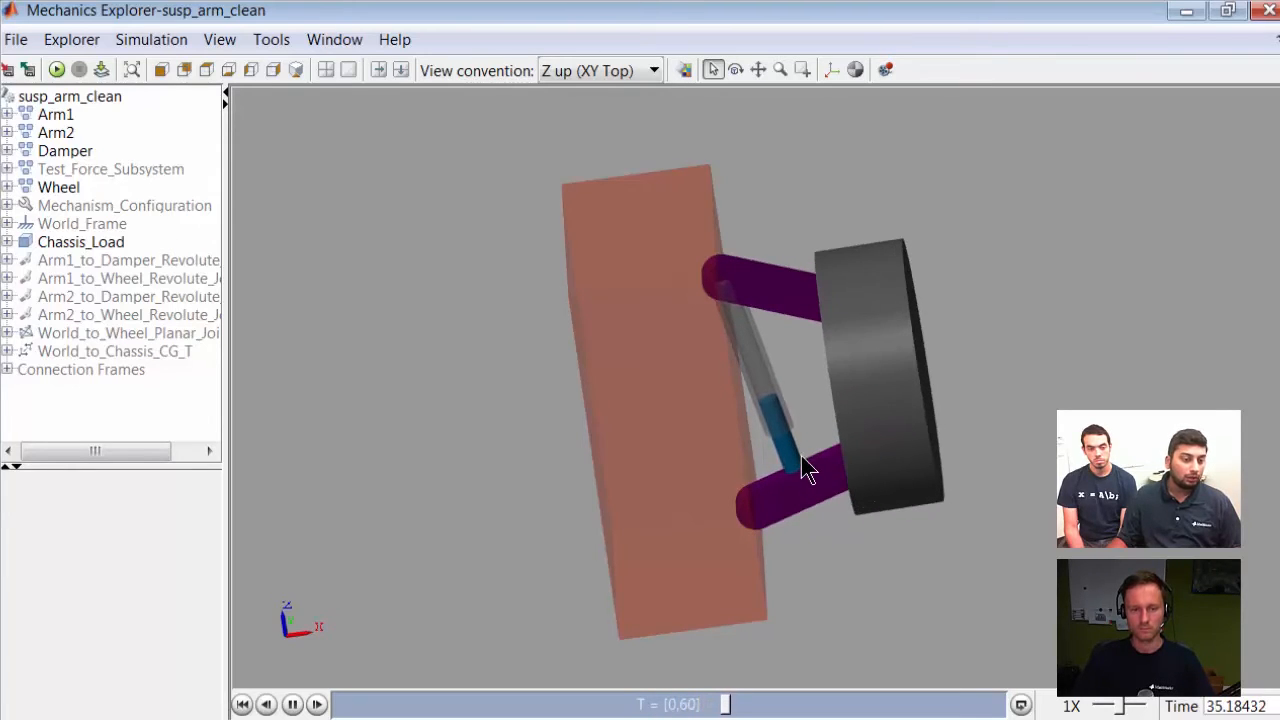
mouse_move(409, 261)
left_mouse_down()
mouse_move(388, 225)
mouse_move(311, 201)
left_mouse_up()
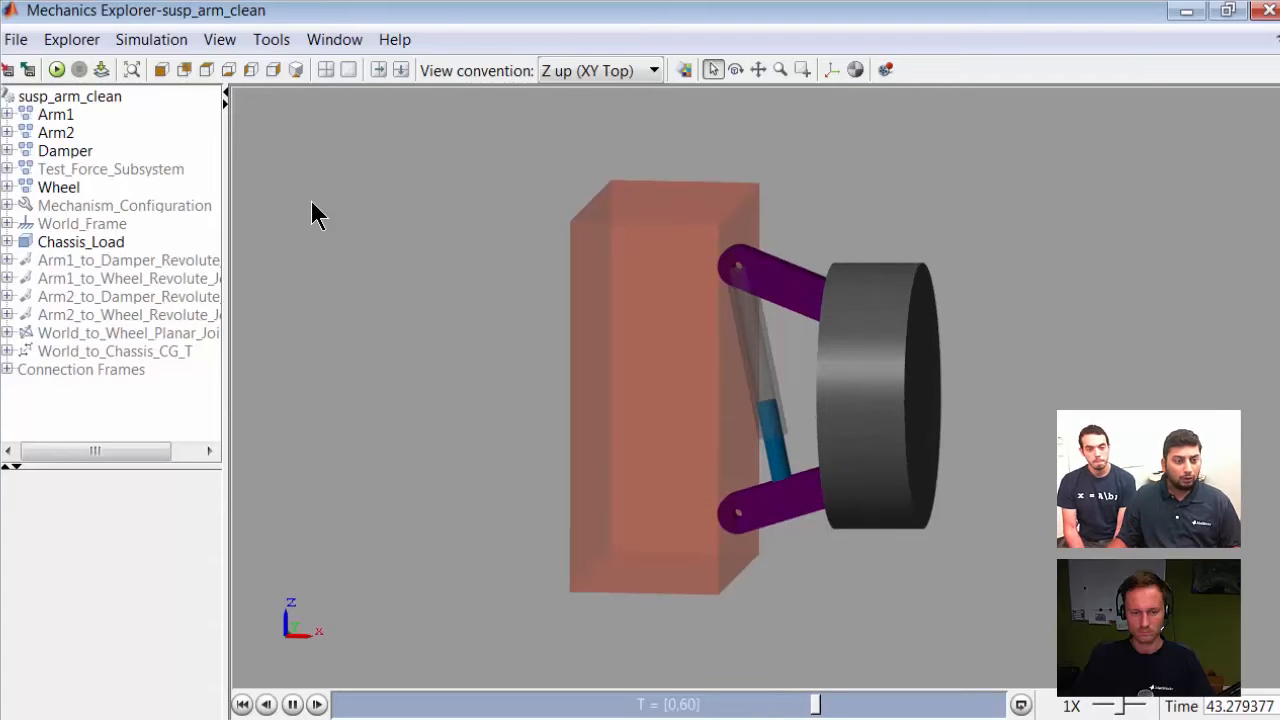
Step: Switch to MATLAB and select position_input.mat in the Current Folder to preview its contents
key("alt+Tab")
key("alt+Tab")
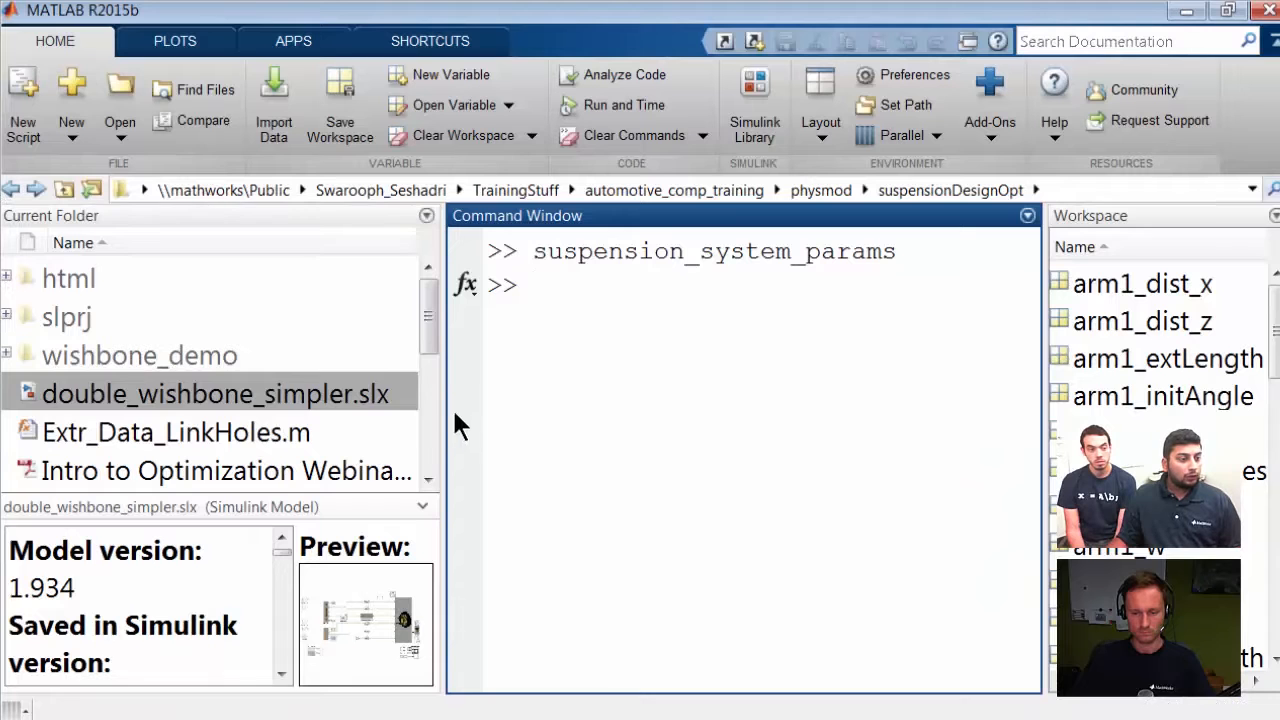
left_click_drag(425, 332, 424, 408)
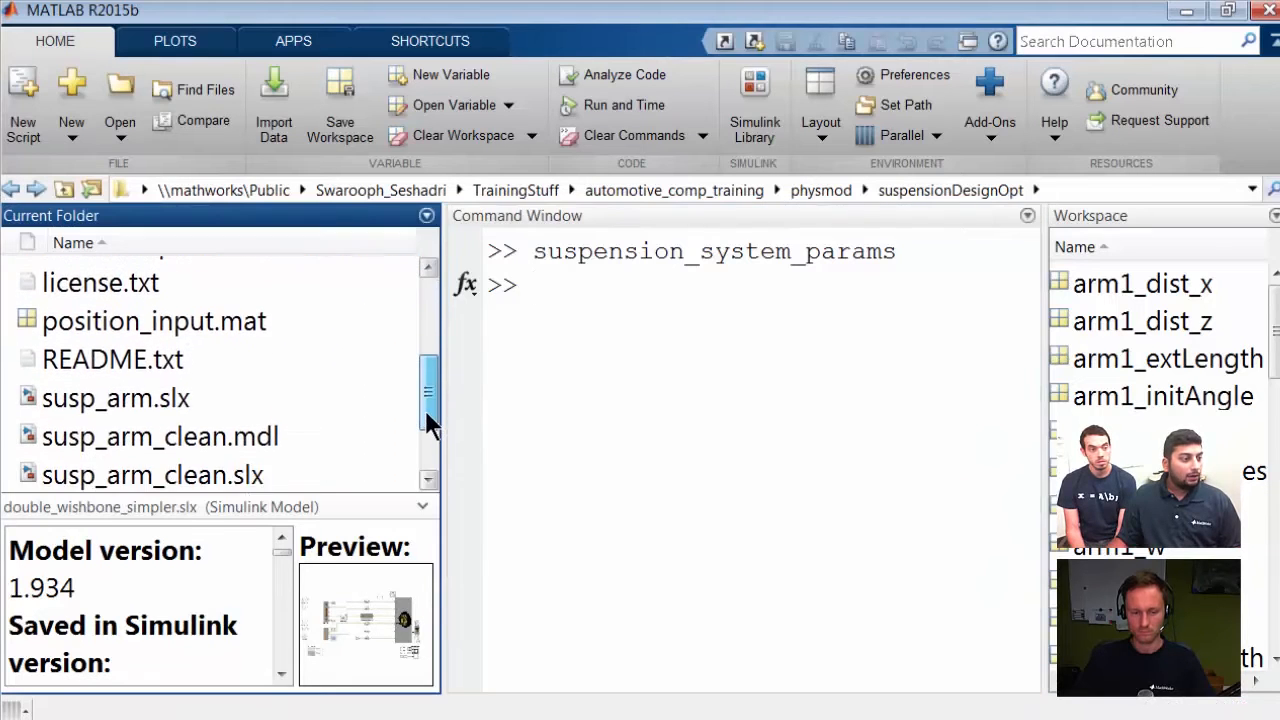
left_click(135, 326)
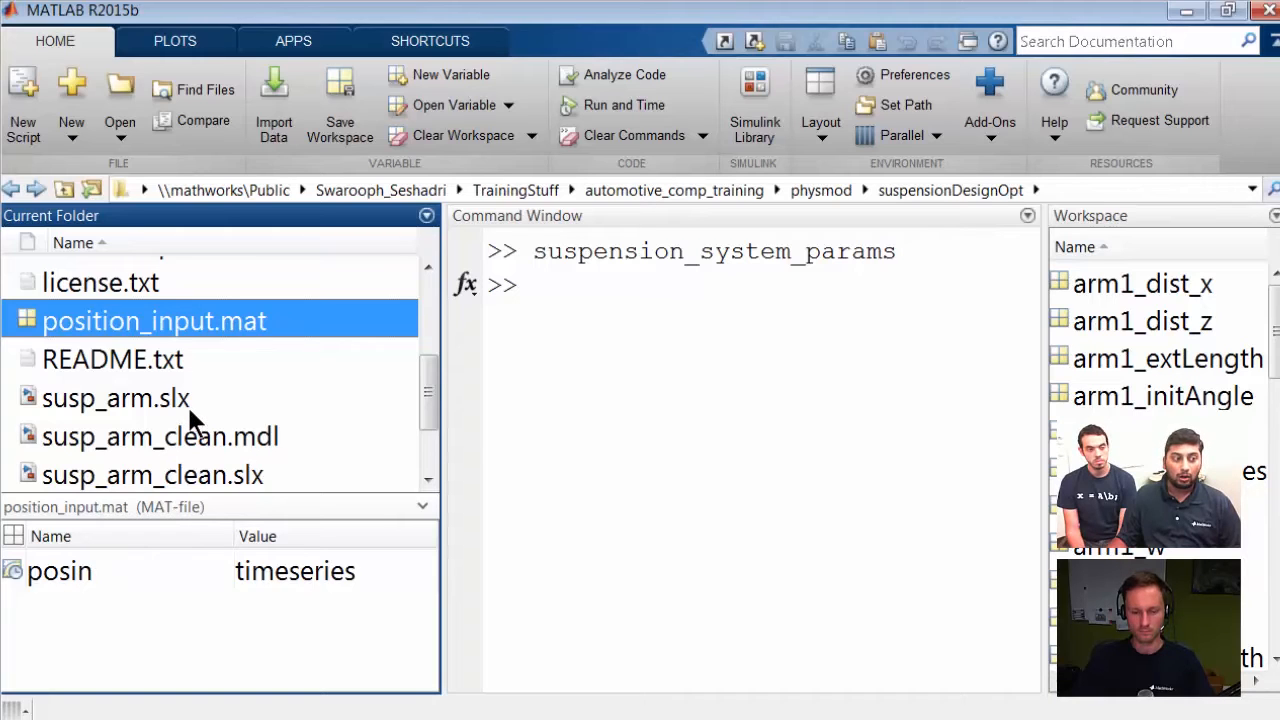
left_click(600, 406)
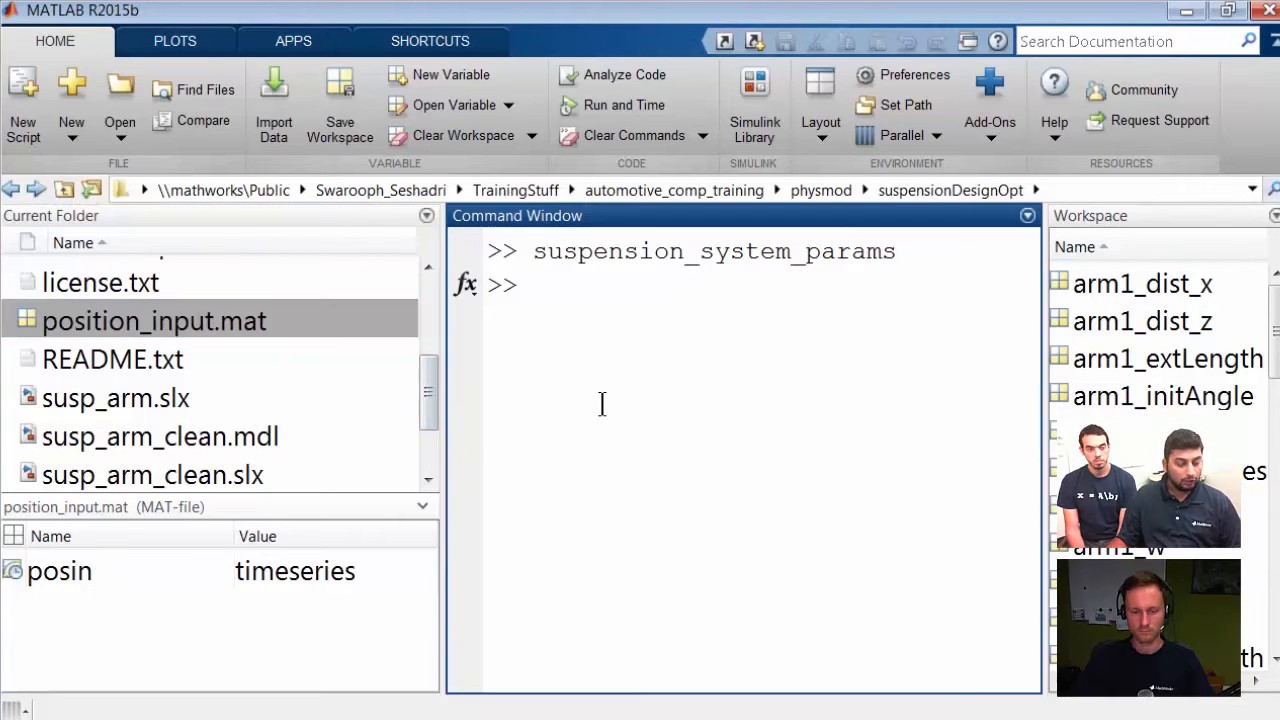
Step: Return to the suspension model, open the Calculate Force subsystem and inspect the From Workspace block's parameters
key("alt+Tab")
key("alt+Tab")
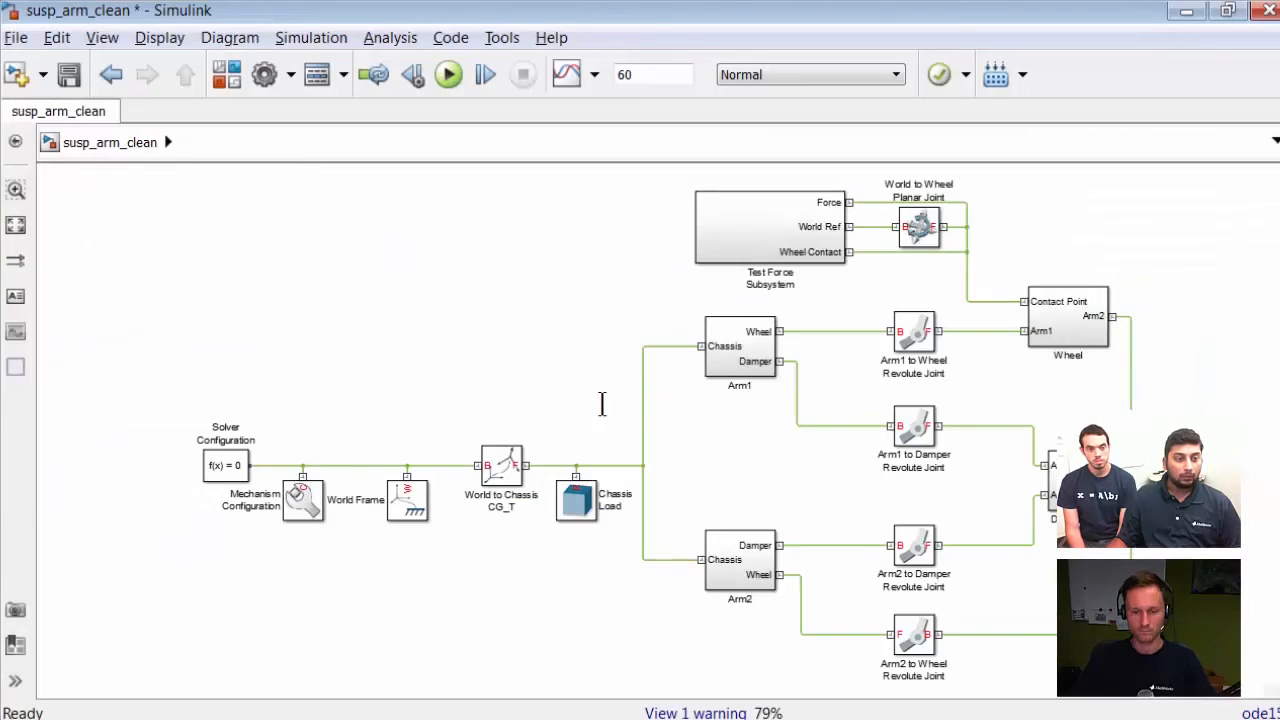
double_click(743, 240)
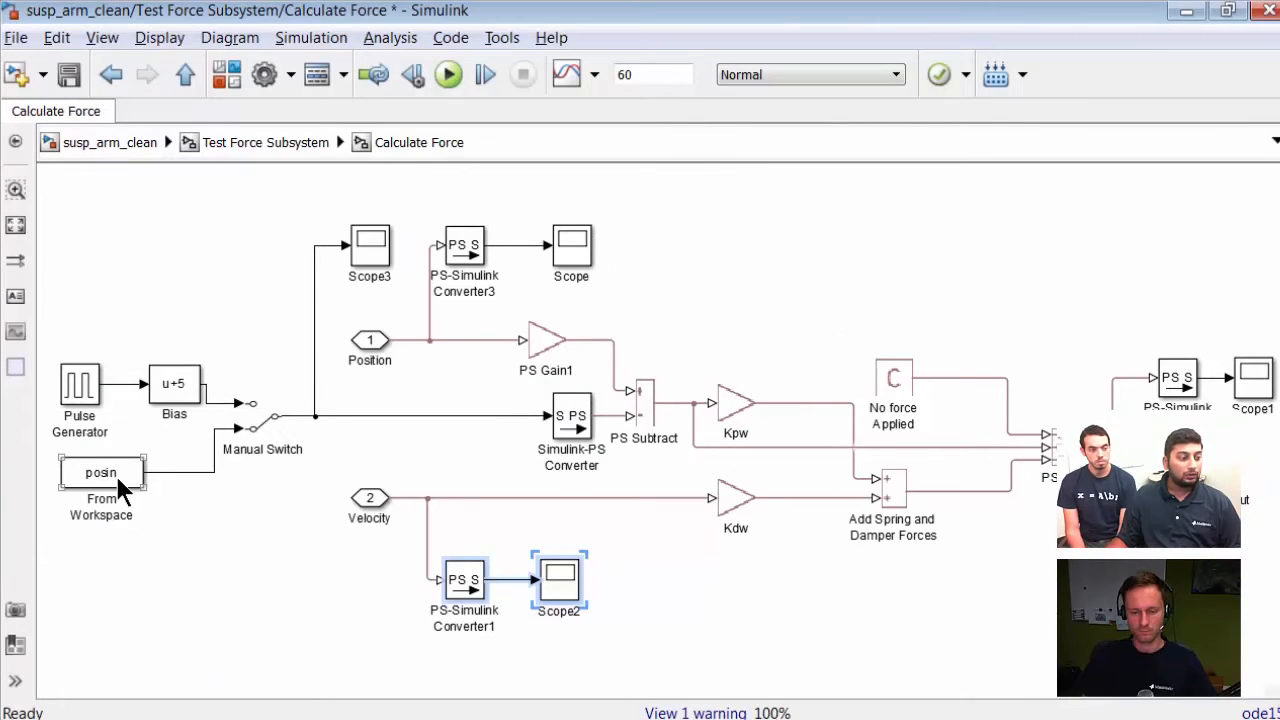
double_click(120, 487)
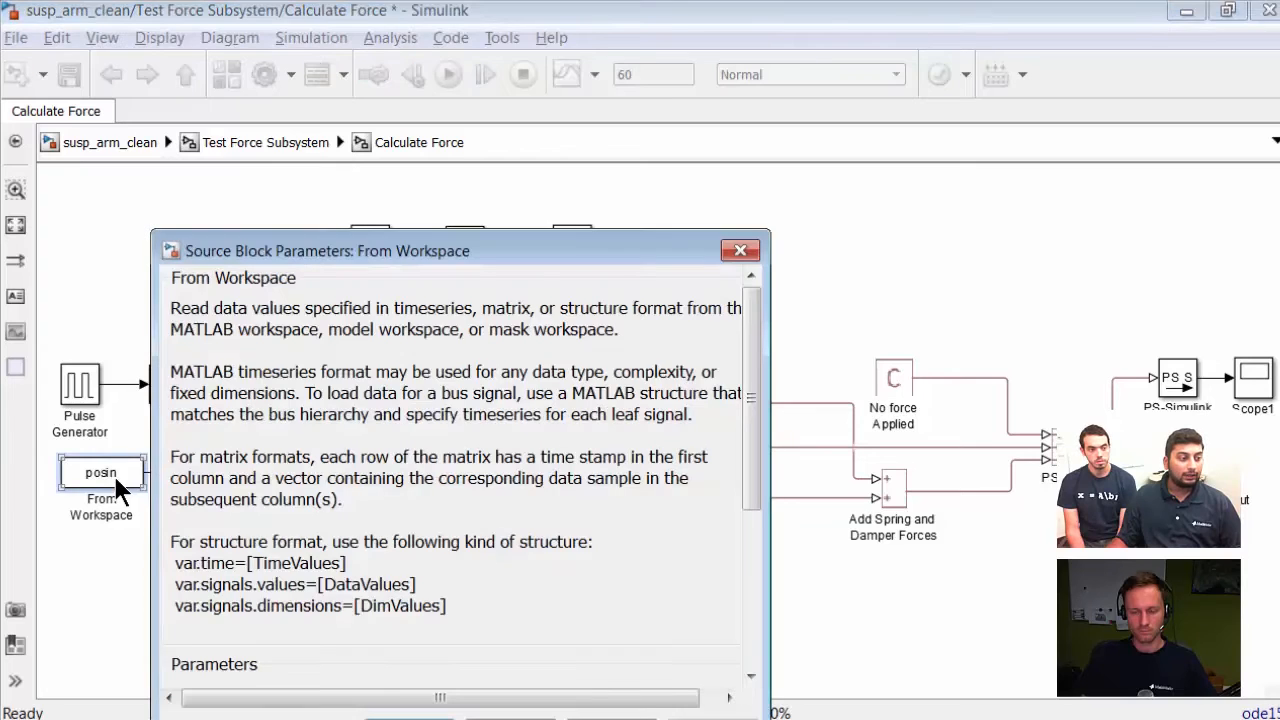
left_click_drag(395, 230, 456, 117)
scroll(539, 424, "down", 5)
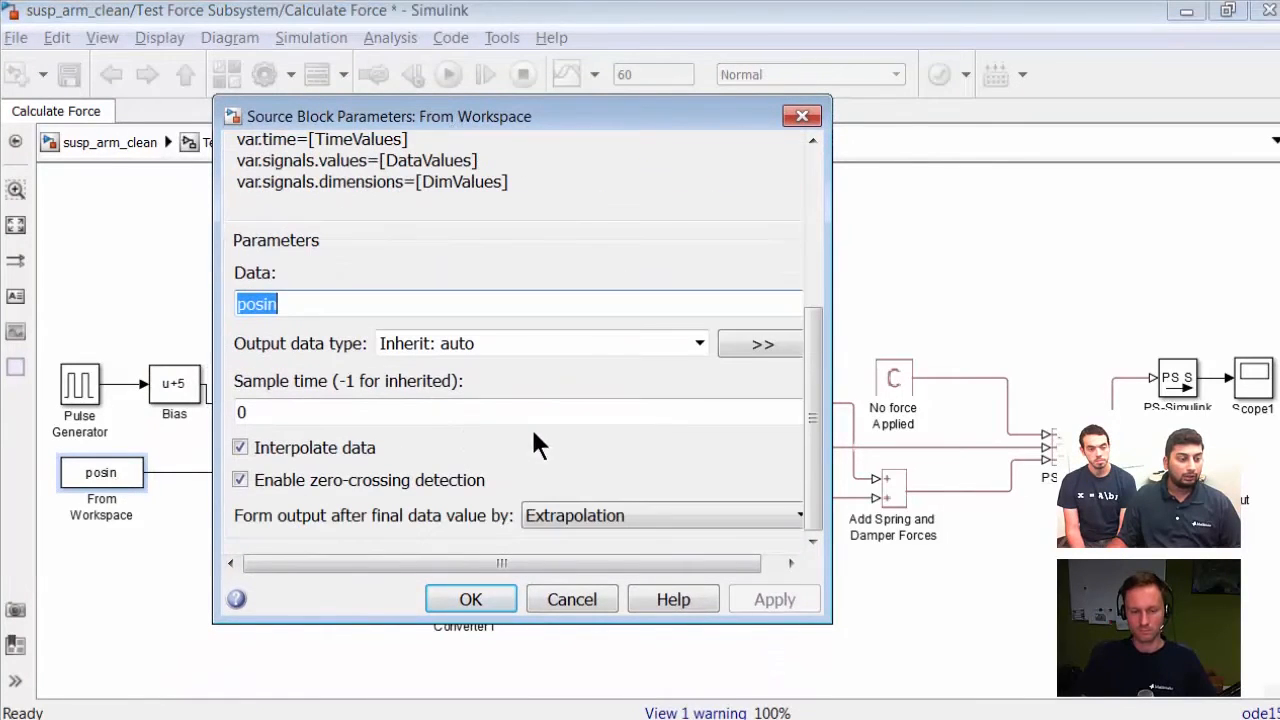
left_click(498, 598)
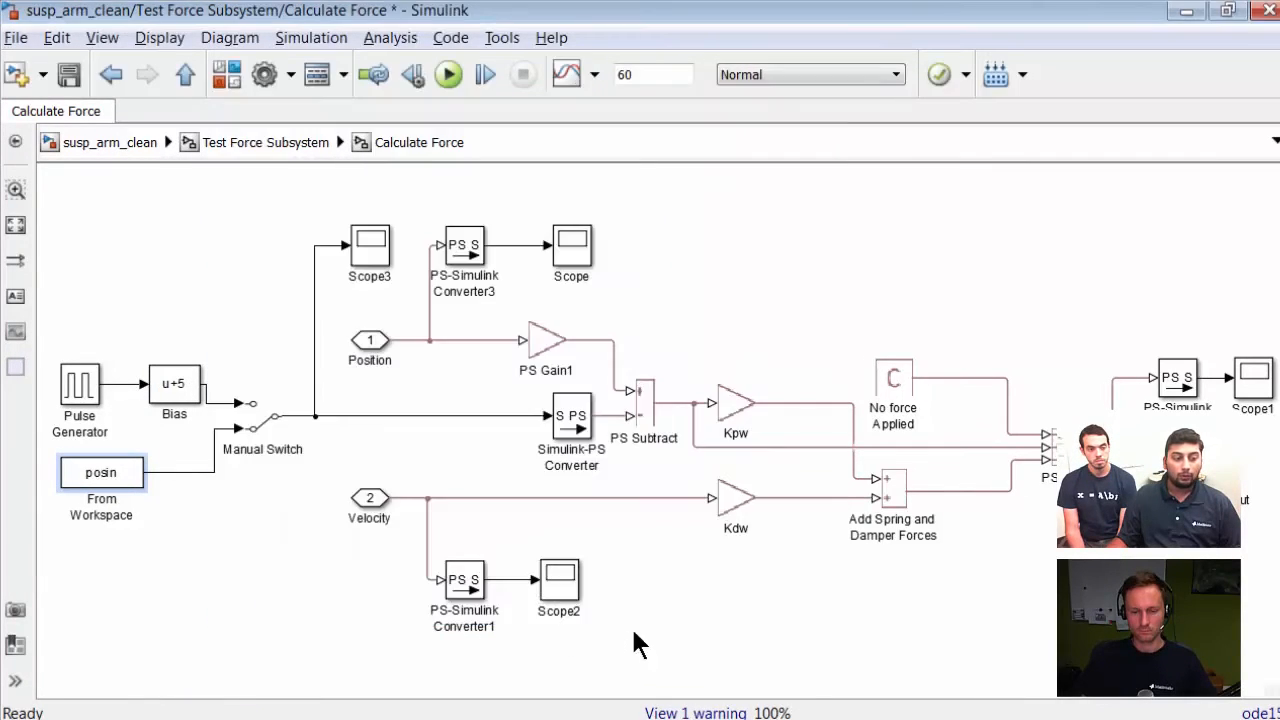
Step: Navigate up through the Test Force Subsystem back to the top level of the suspension model
left_click(274, 145)
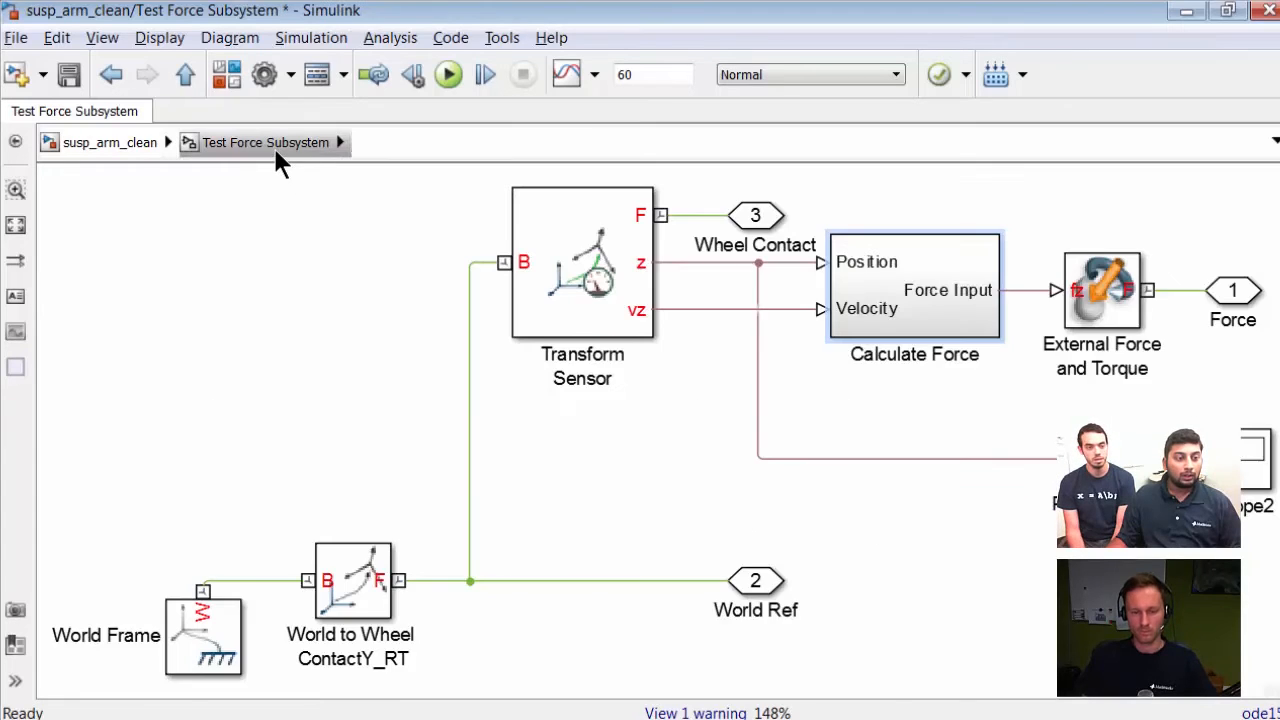
left_click(267, 232)
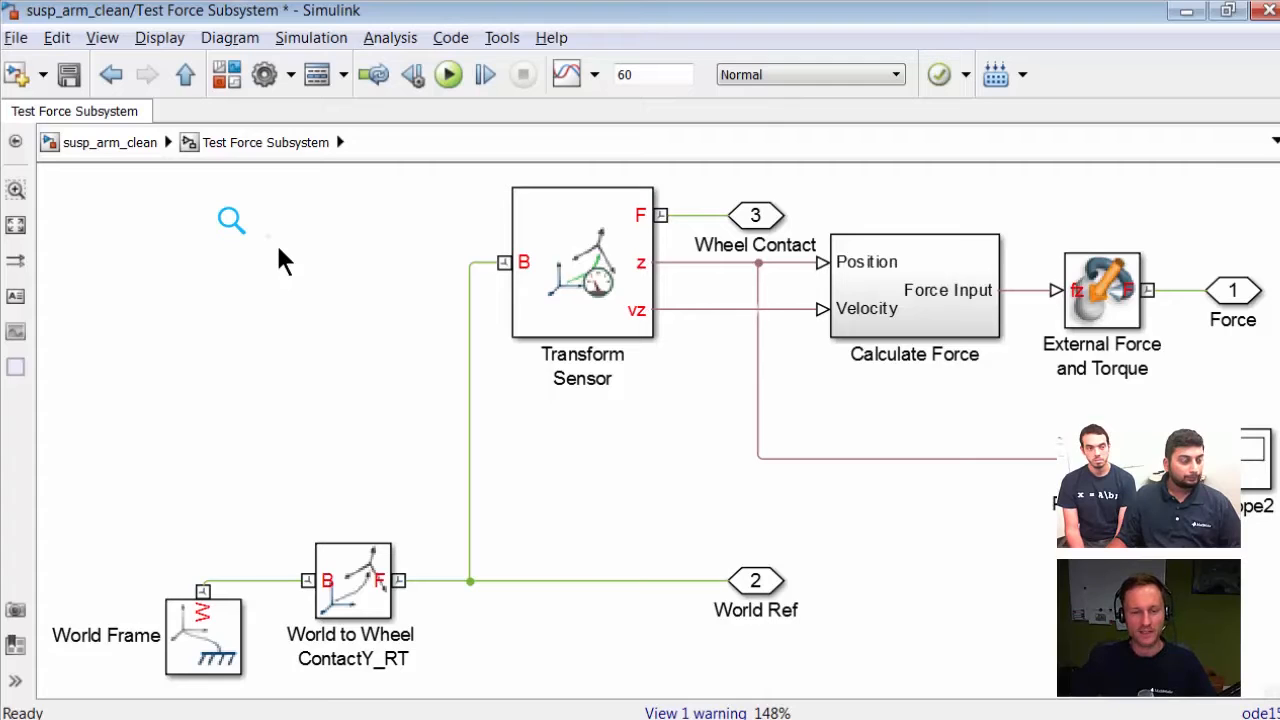
left_click(108, 140)
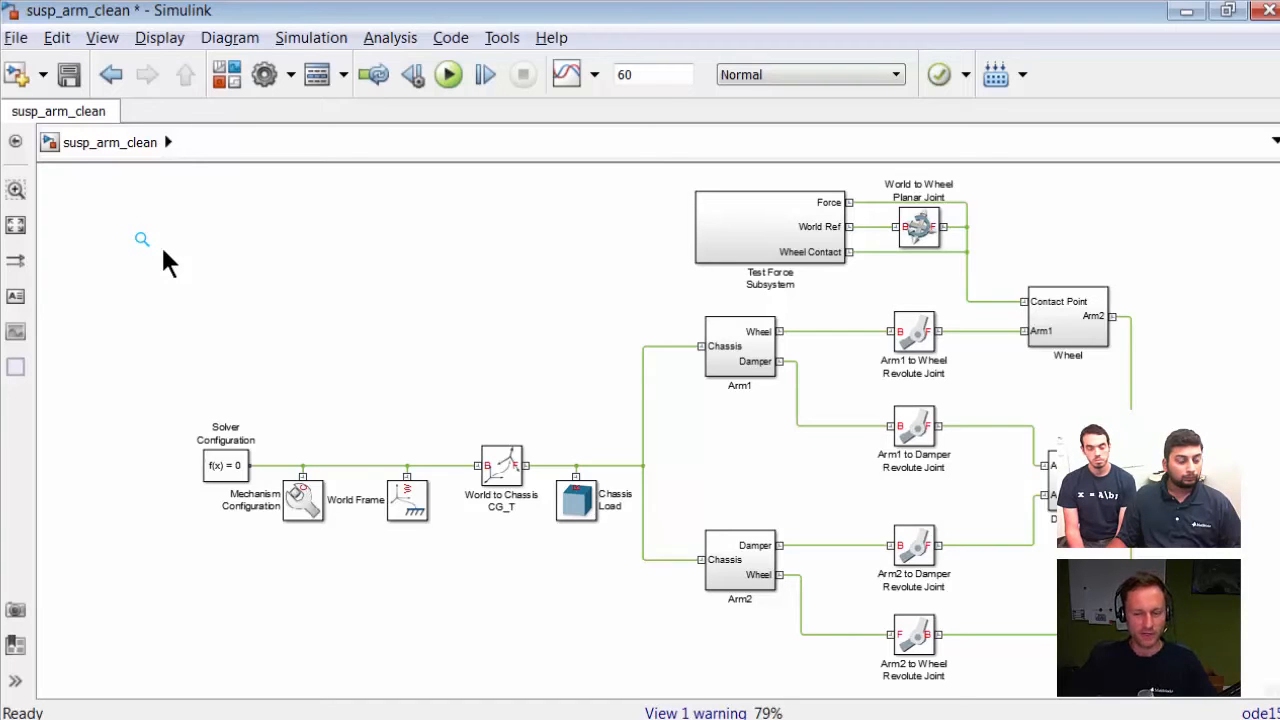
Step: Open the Library Browser, expand Simscape and view the SimMechanics library, then return to the model
left_click(222, 74)
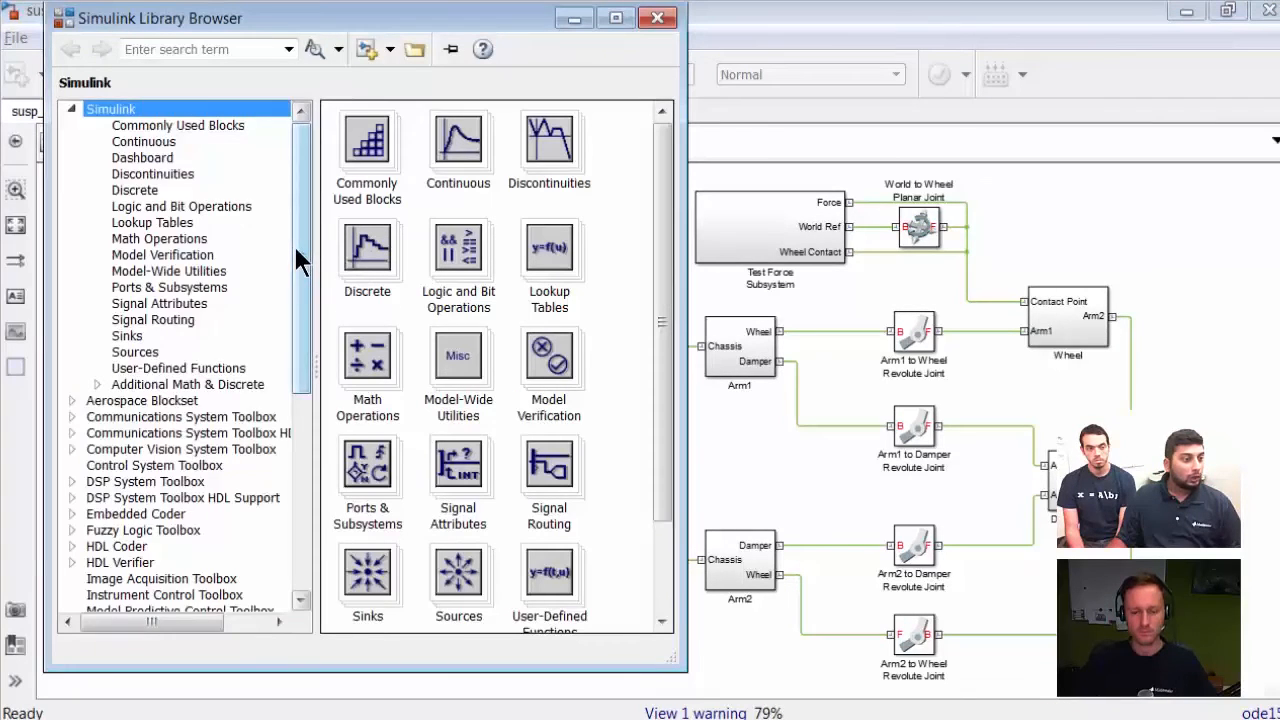
left_click_drag(298, 260, 294, 458)
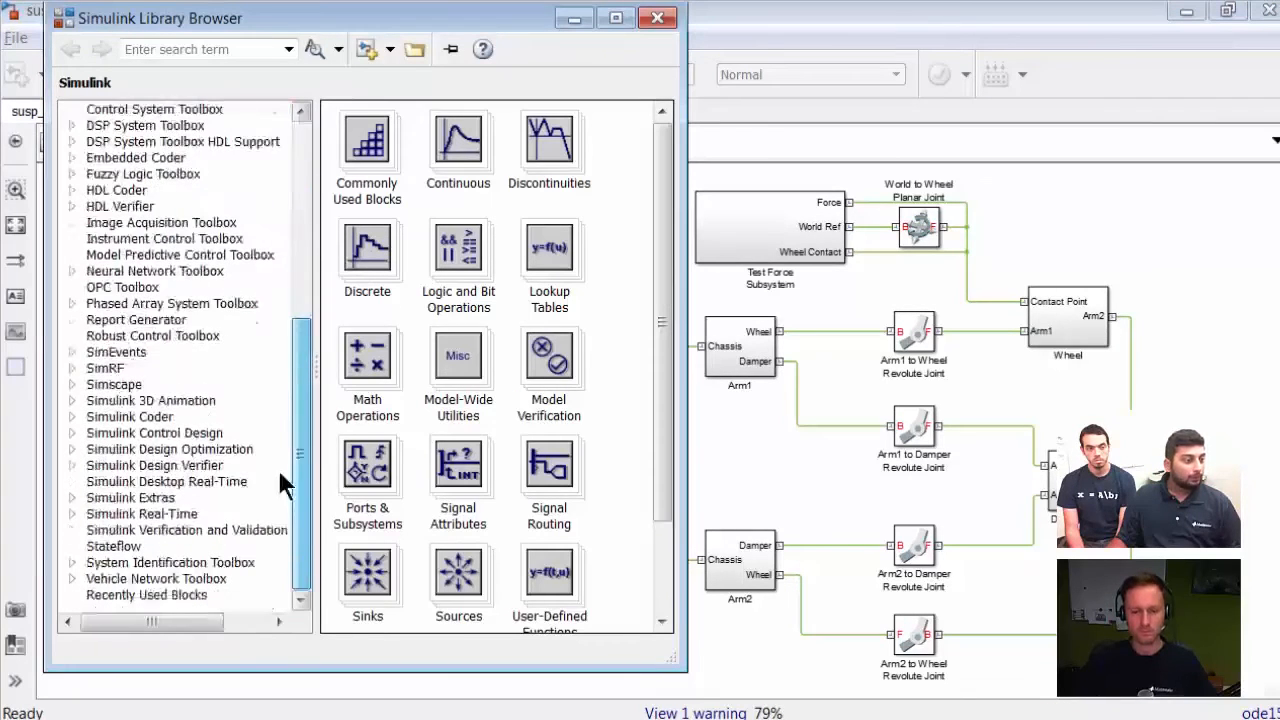
left_click(71, 385)
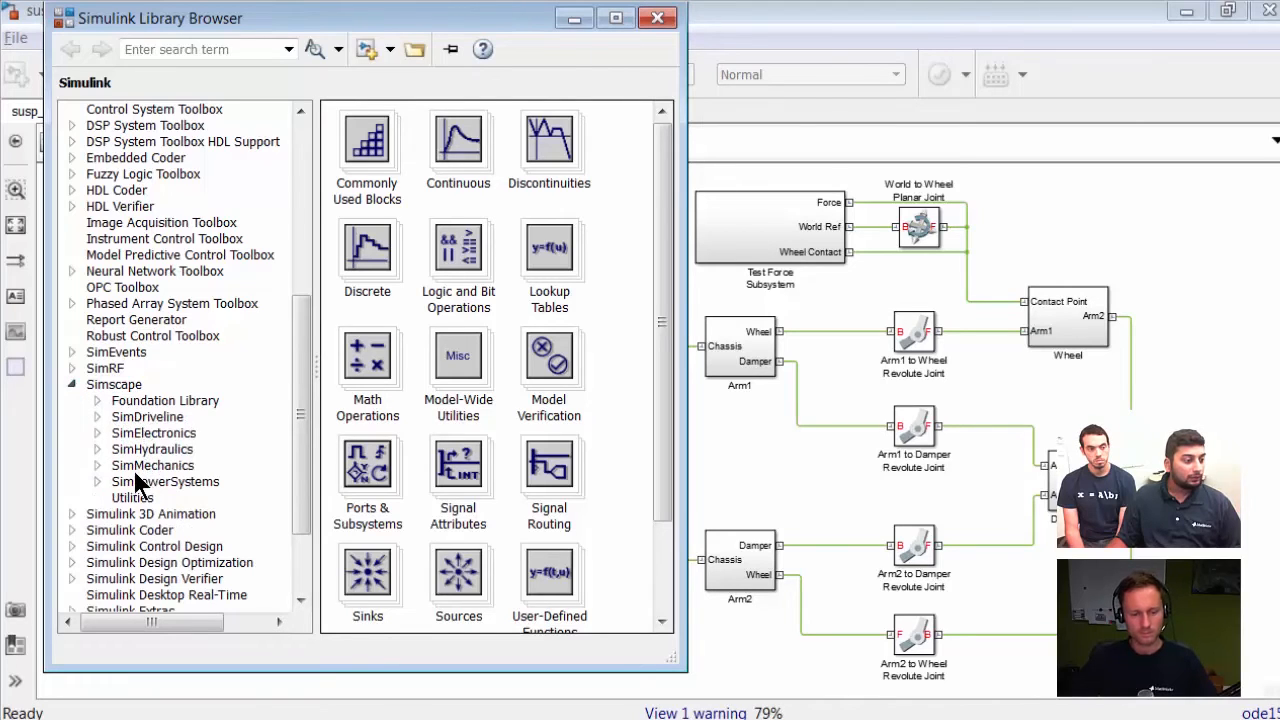
left_click(142, 466)
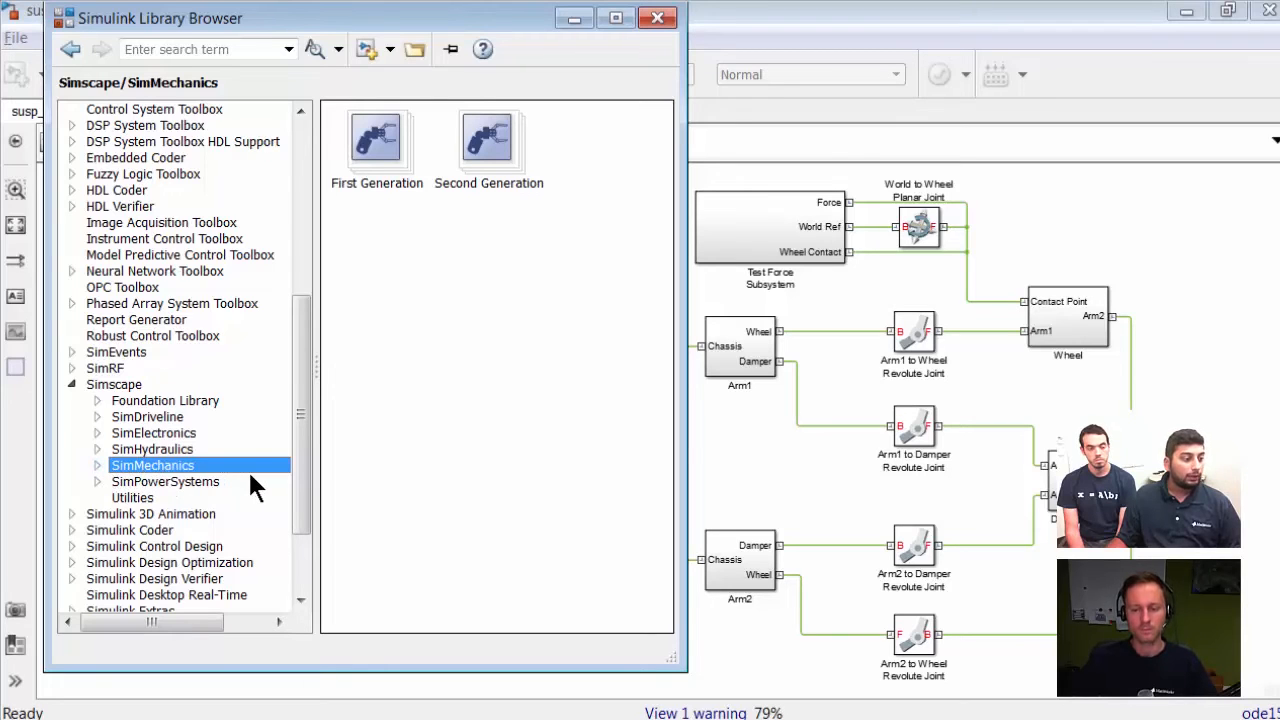
left_click(806, 476)
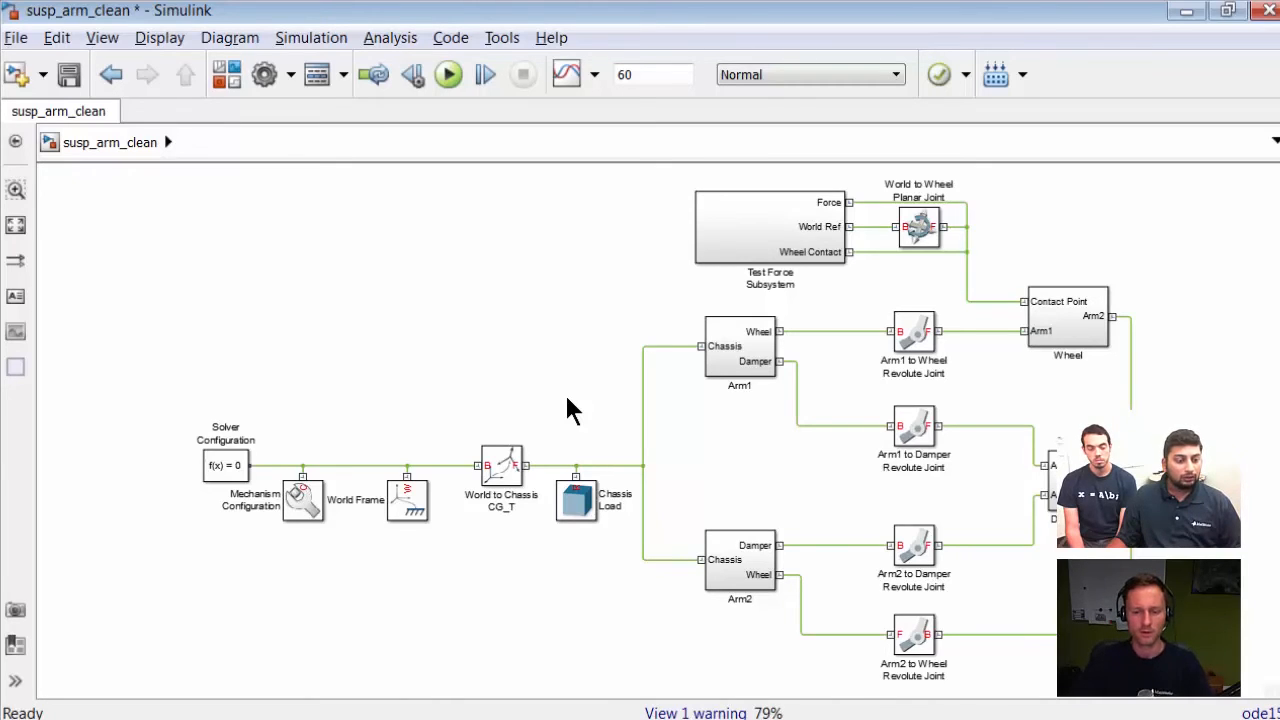
Step: Switch to the Mechanics Explorer to review the finished animation, then back to MATLAB
key("alt+Tab")
key("alt+Tab")
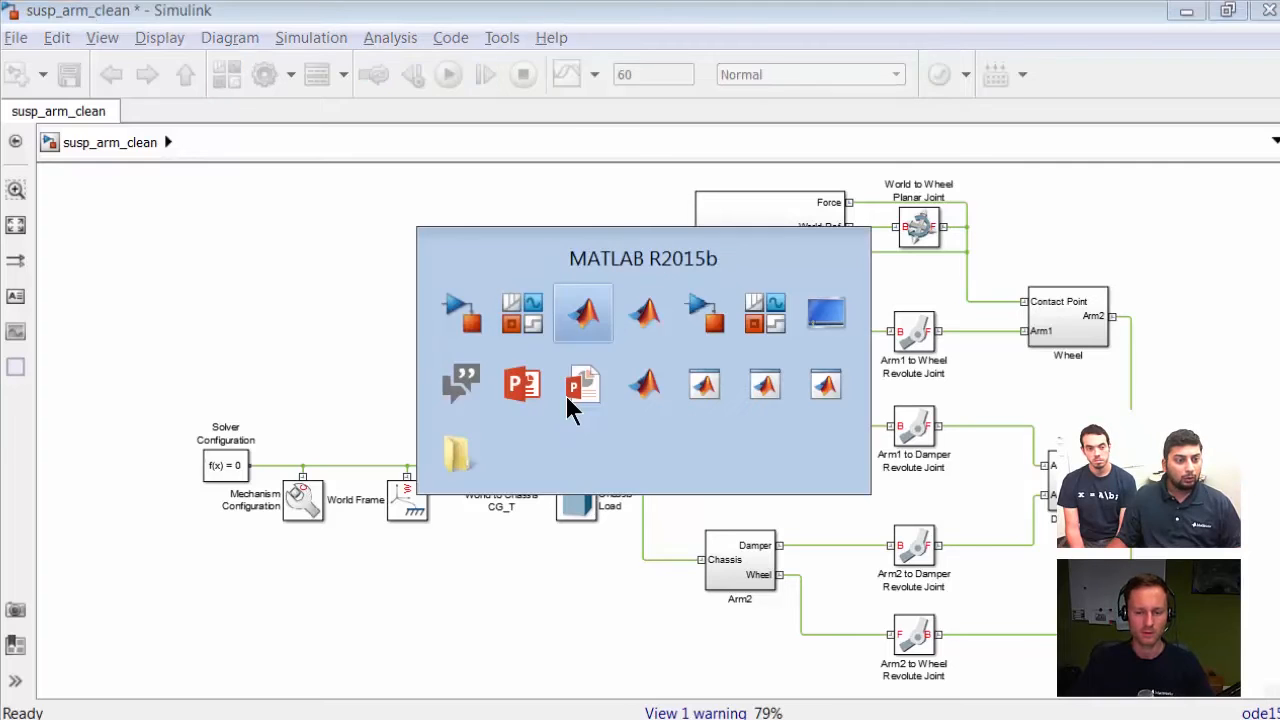
key("alt+Tab")
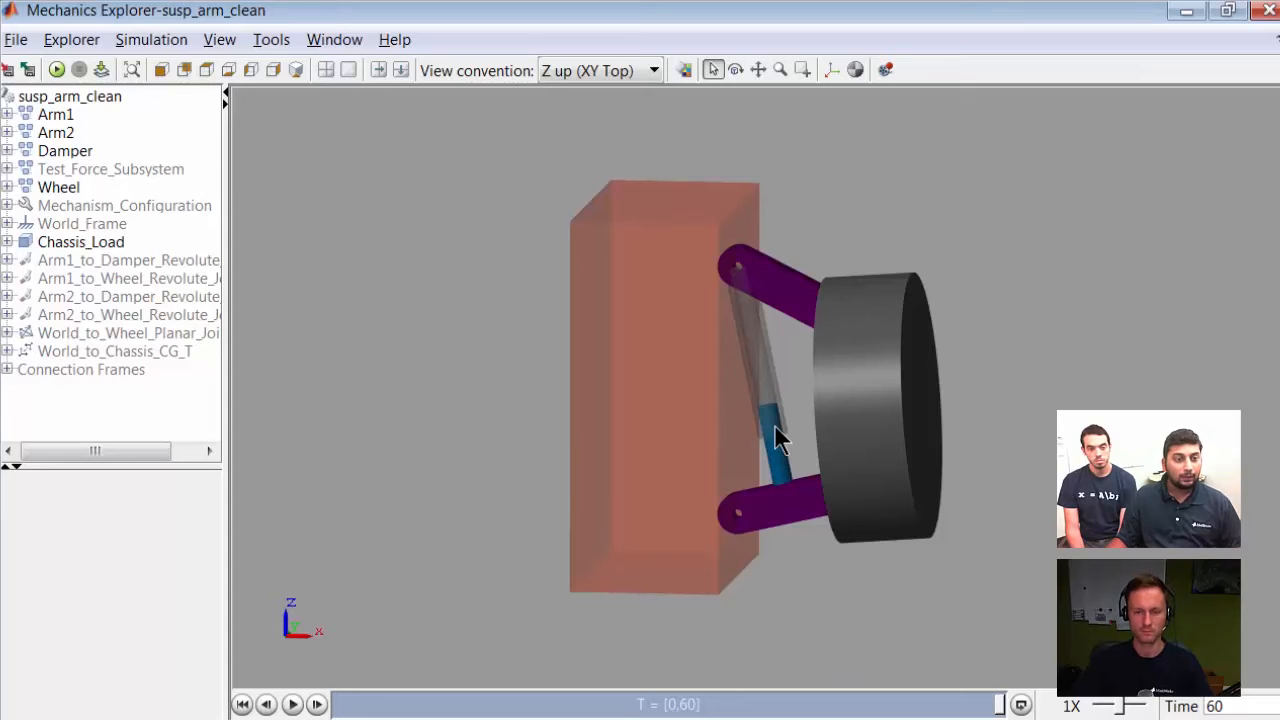
key("alt+Tab")
key("alt+Tab")
key("alt+Tab")
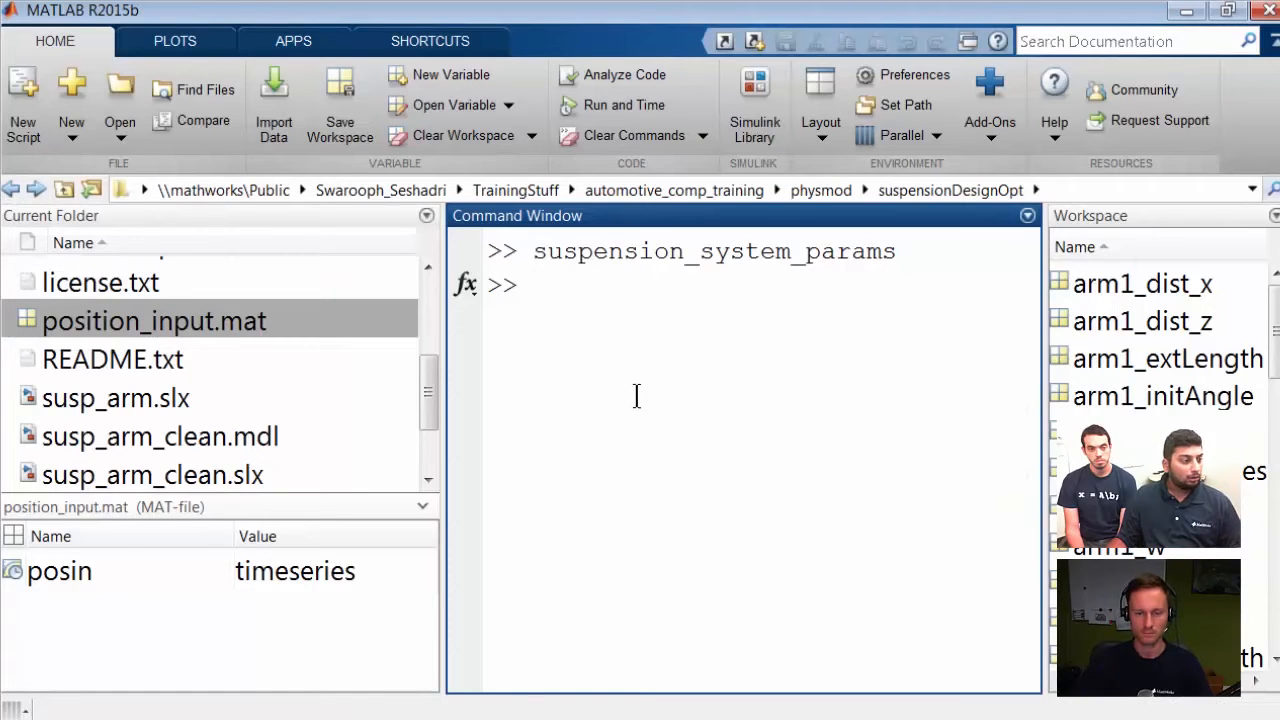
Step: Open the suspension_system_params.m script, set arm1_l to 35 and run the script
left_click_drag(424, 351, 420, 418)
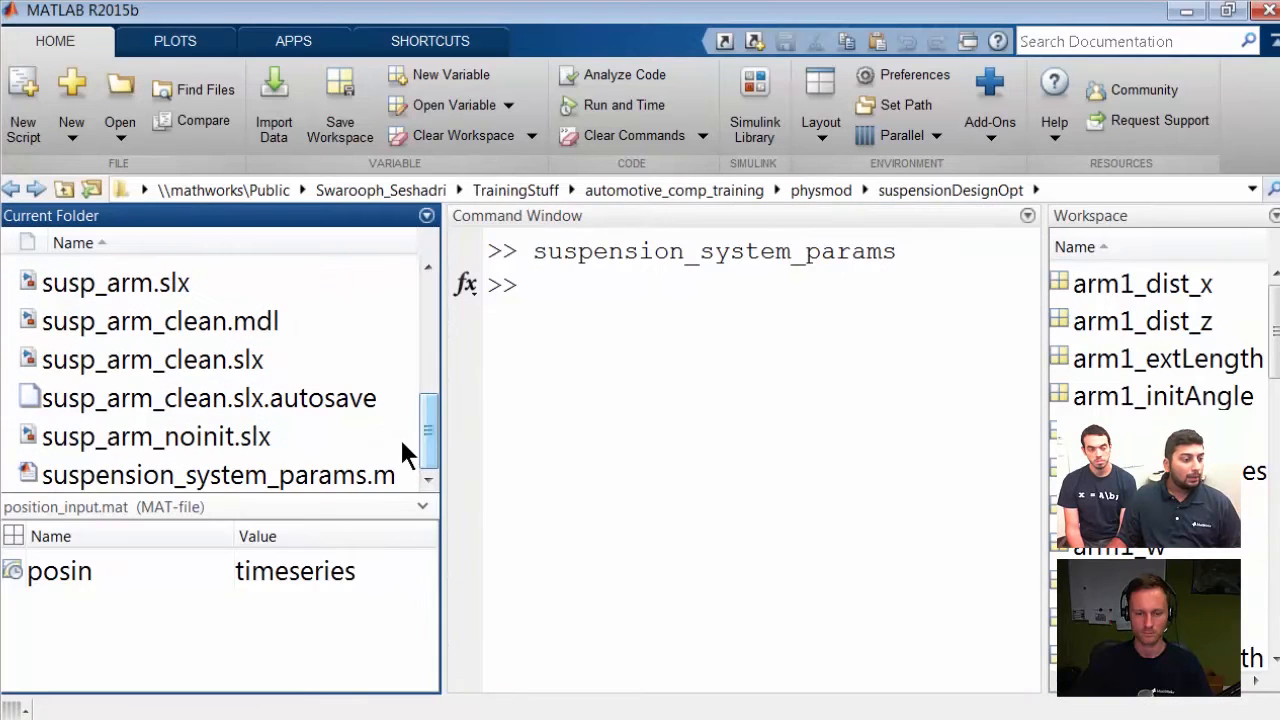
double_click(365, 470)
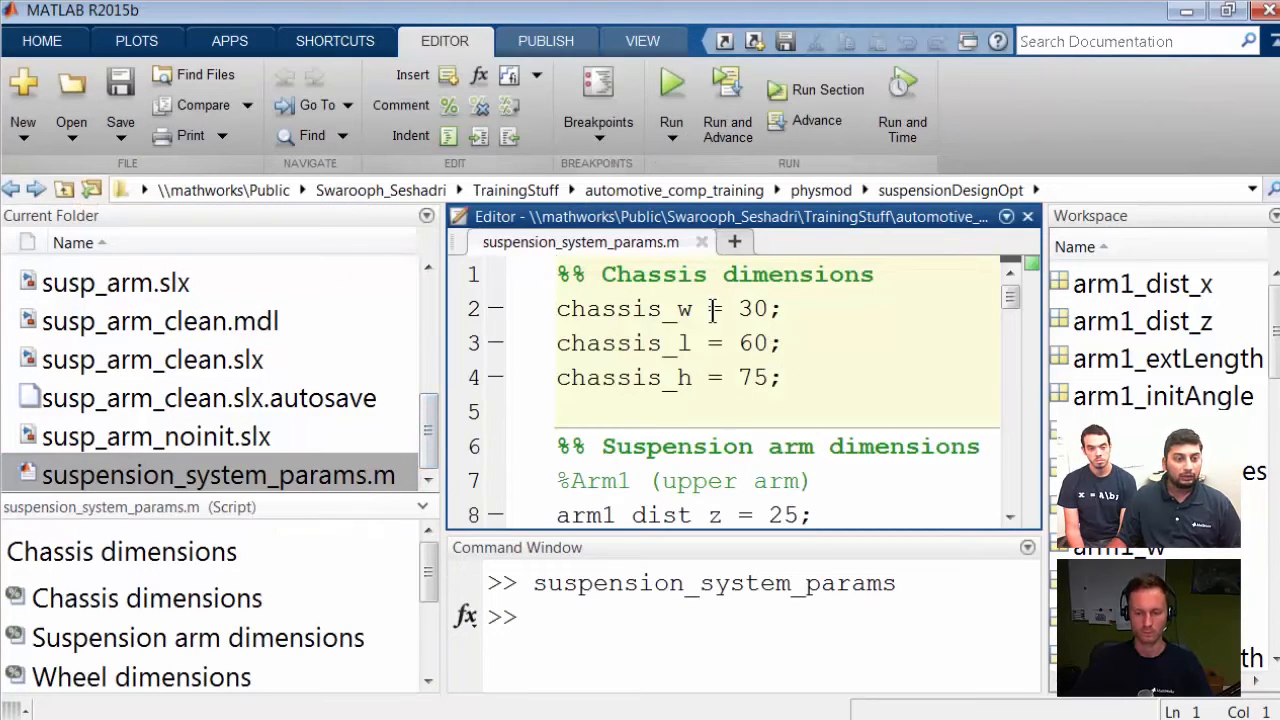
scroll(779, 371, "down", 2)
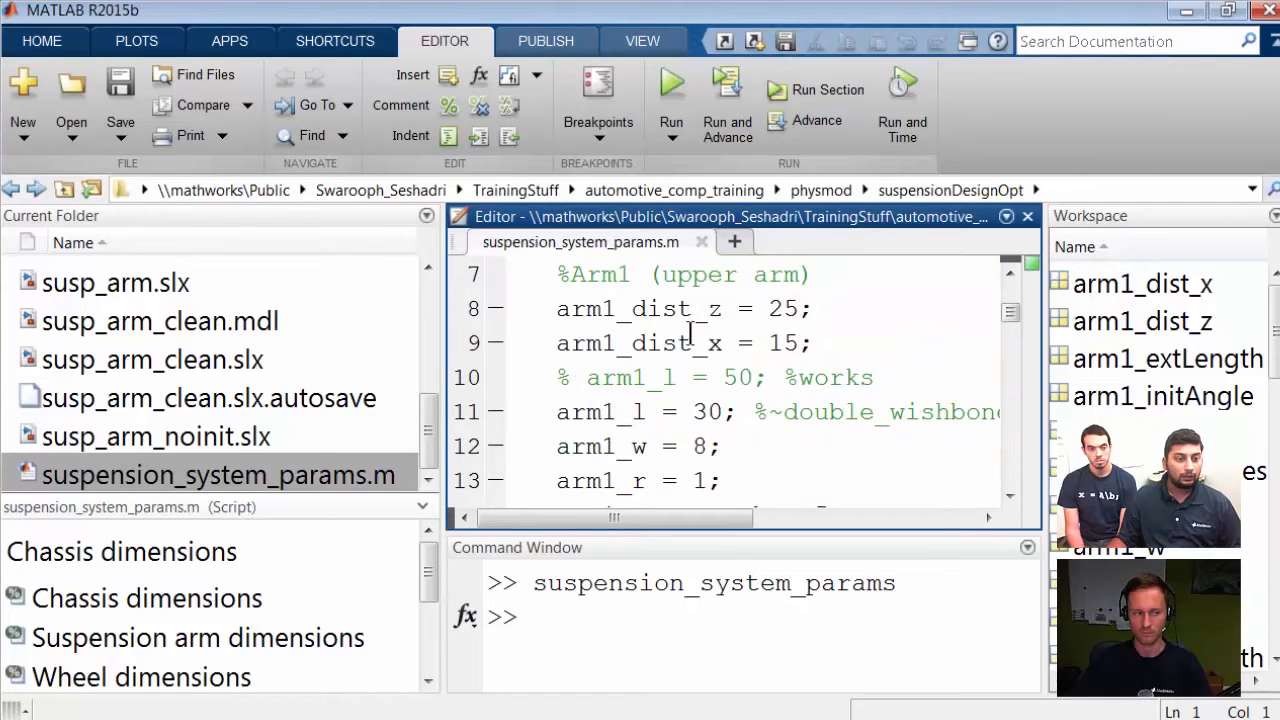
scroll(777, 345, "down", 1)
left_click(729, 310)
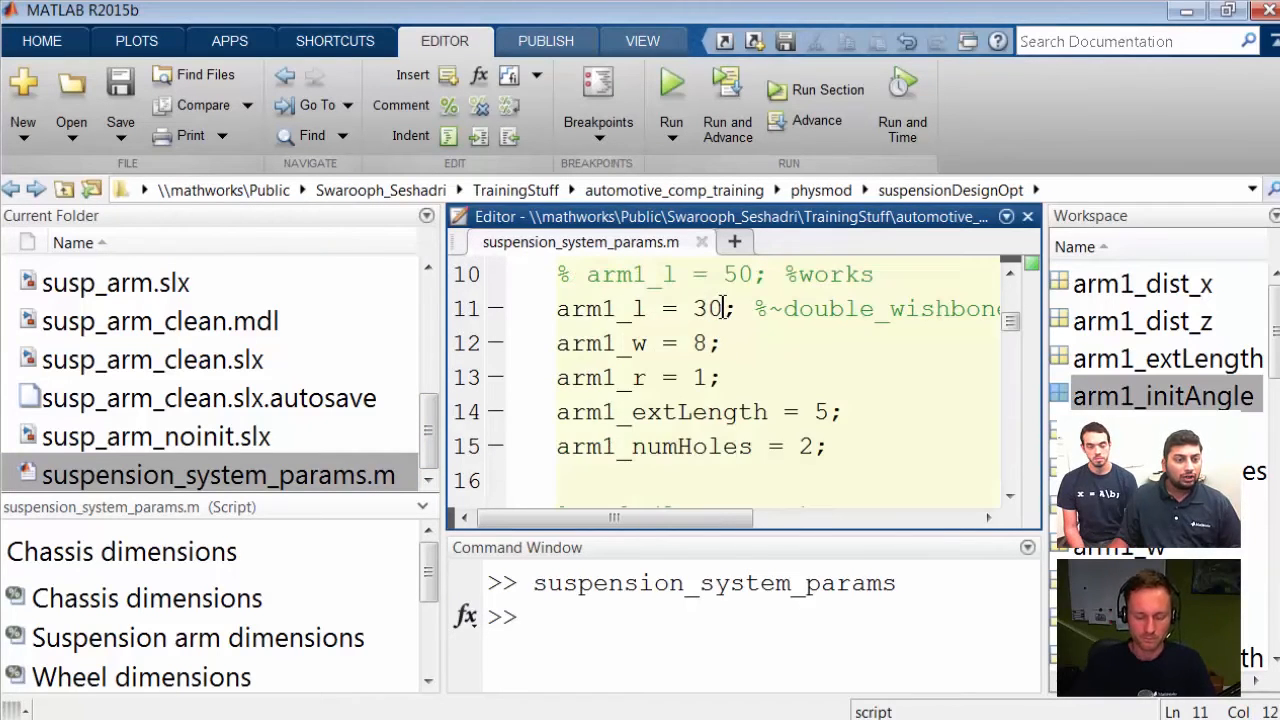
key("shift+Left")
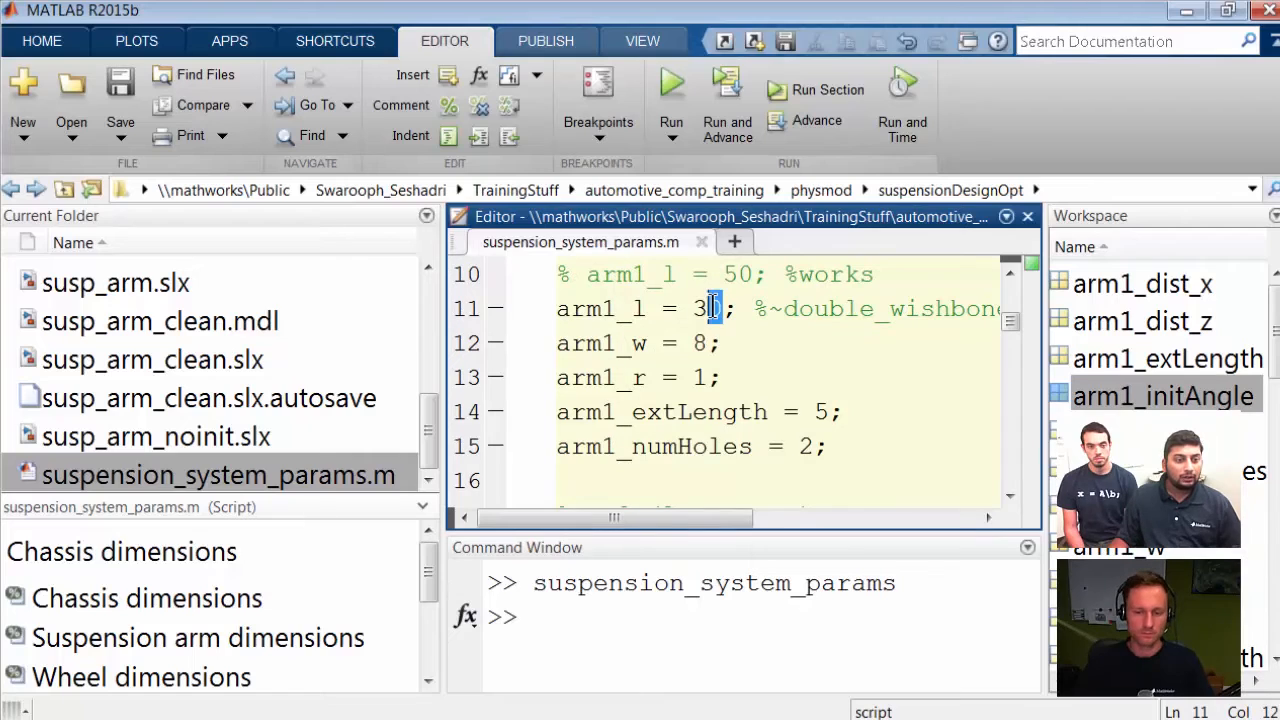
type("5")
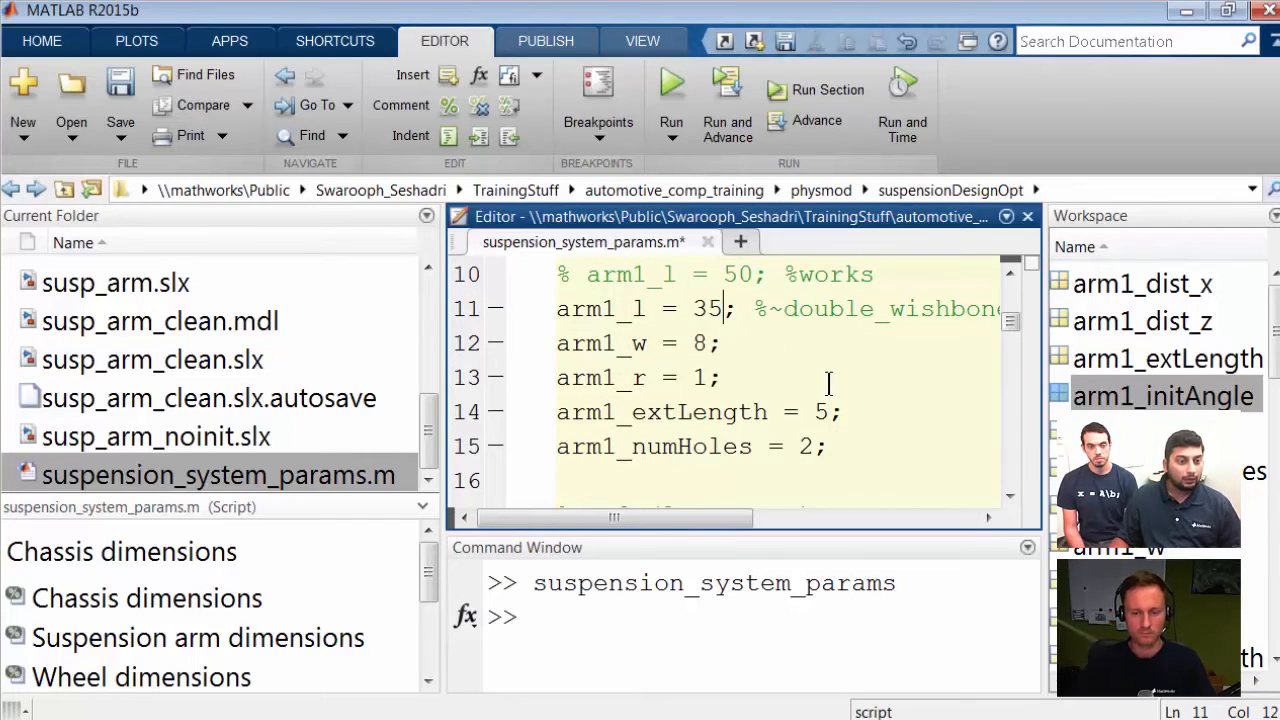
left_click(741, 309)
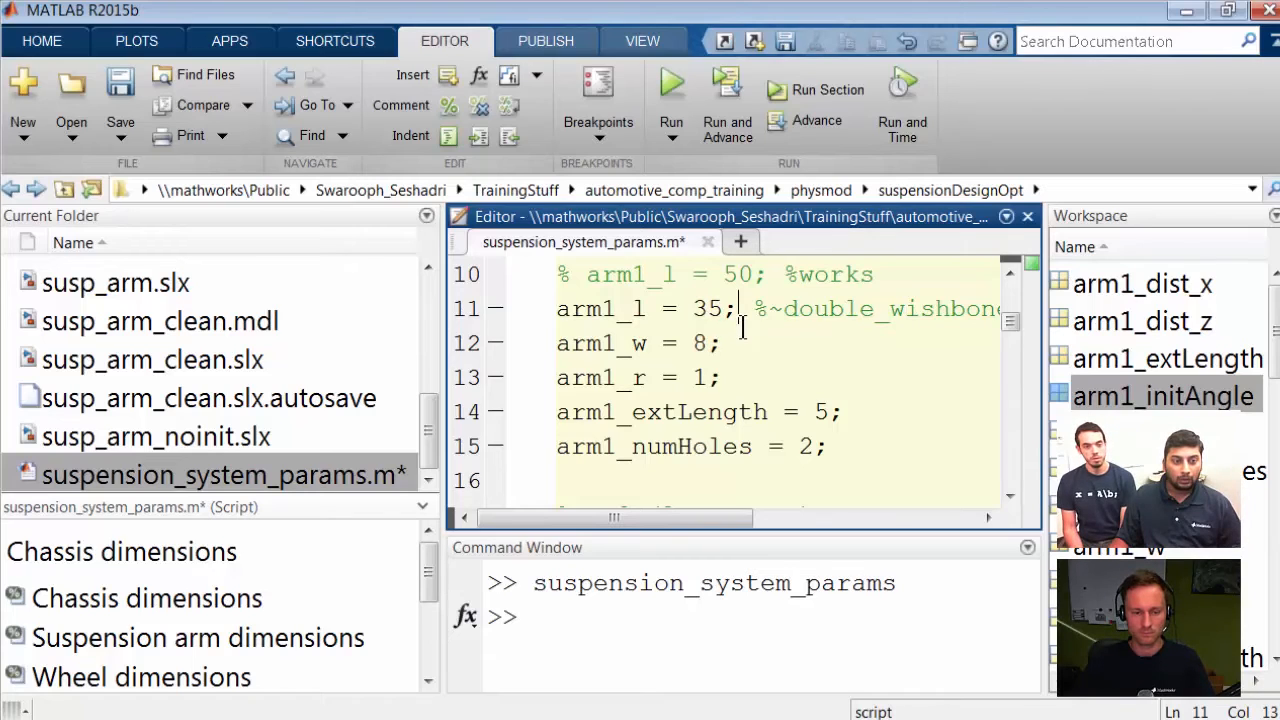
left_click(668, 80)
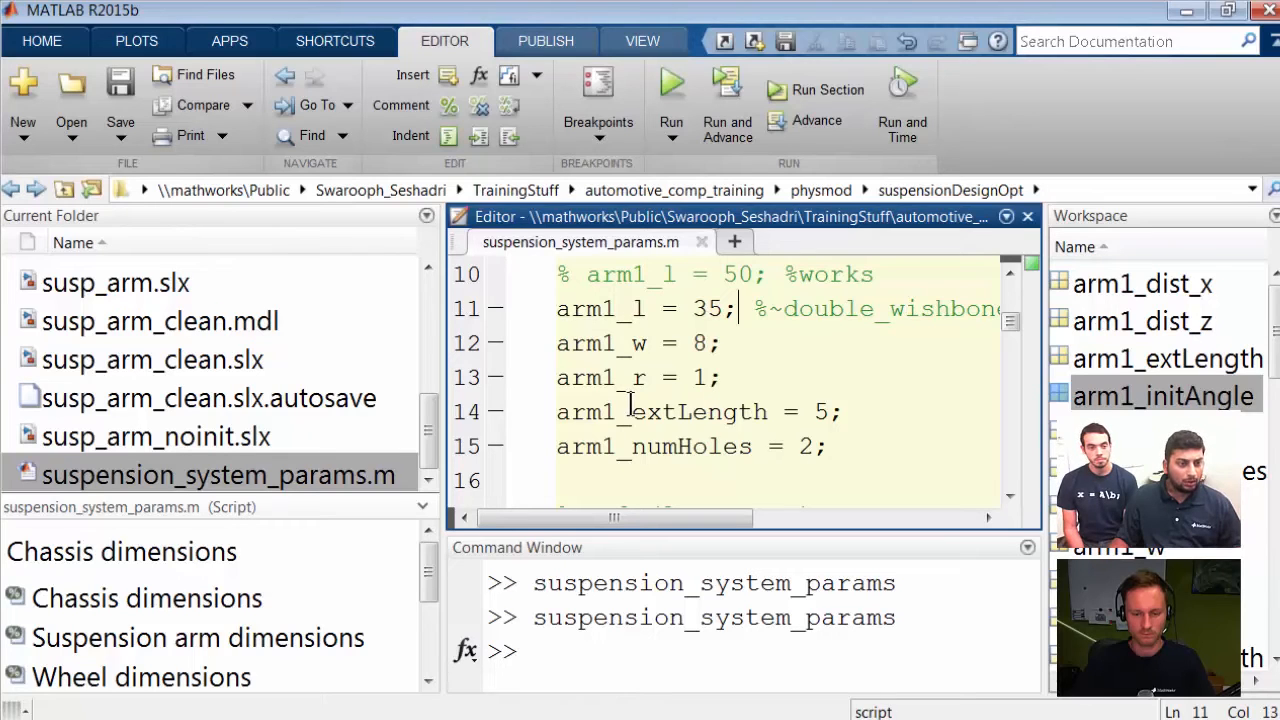
Step: Switch to the suspension model and open the parameters of the Arm solid block inside the Arm1 subsystem
key("alt+Tab")
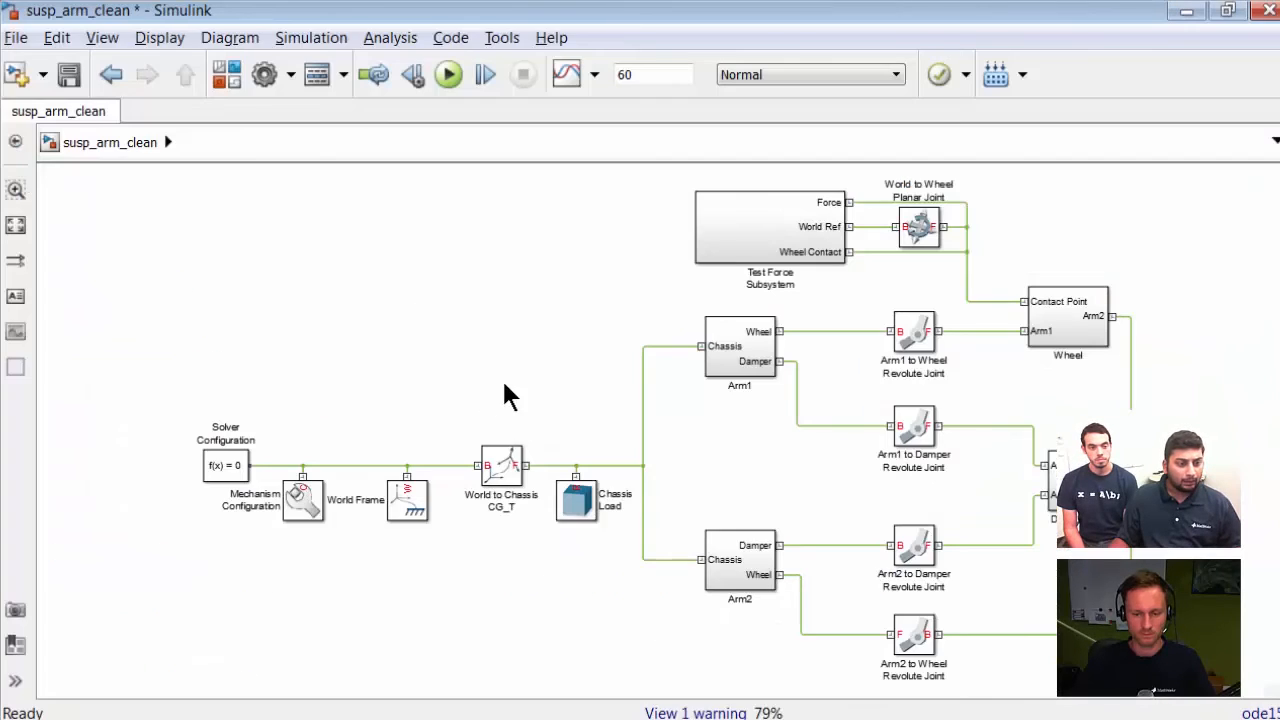
left_click(750, 360)
double_click(746, 356)
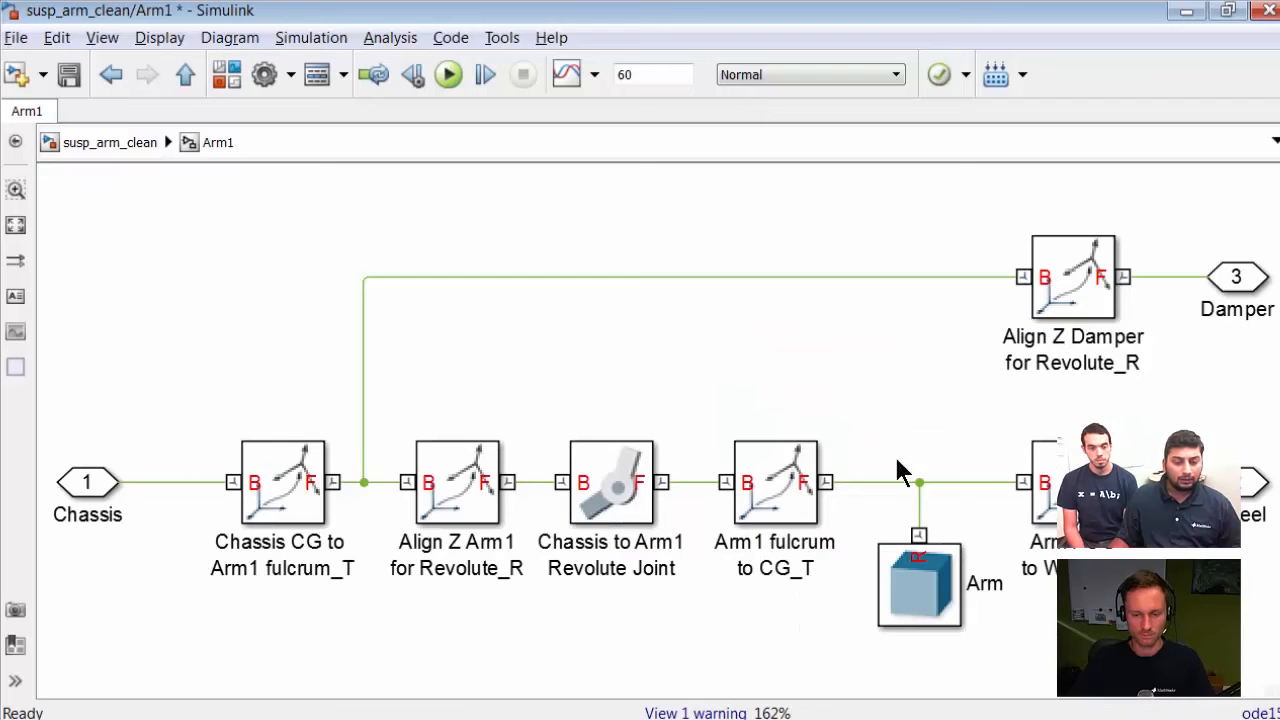
left_click(940, 600)
double_click(940, 600)
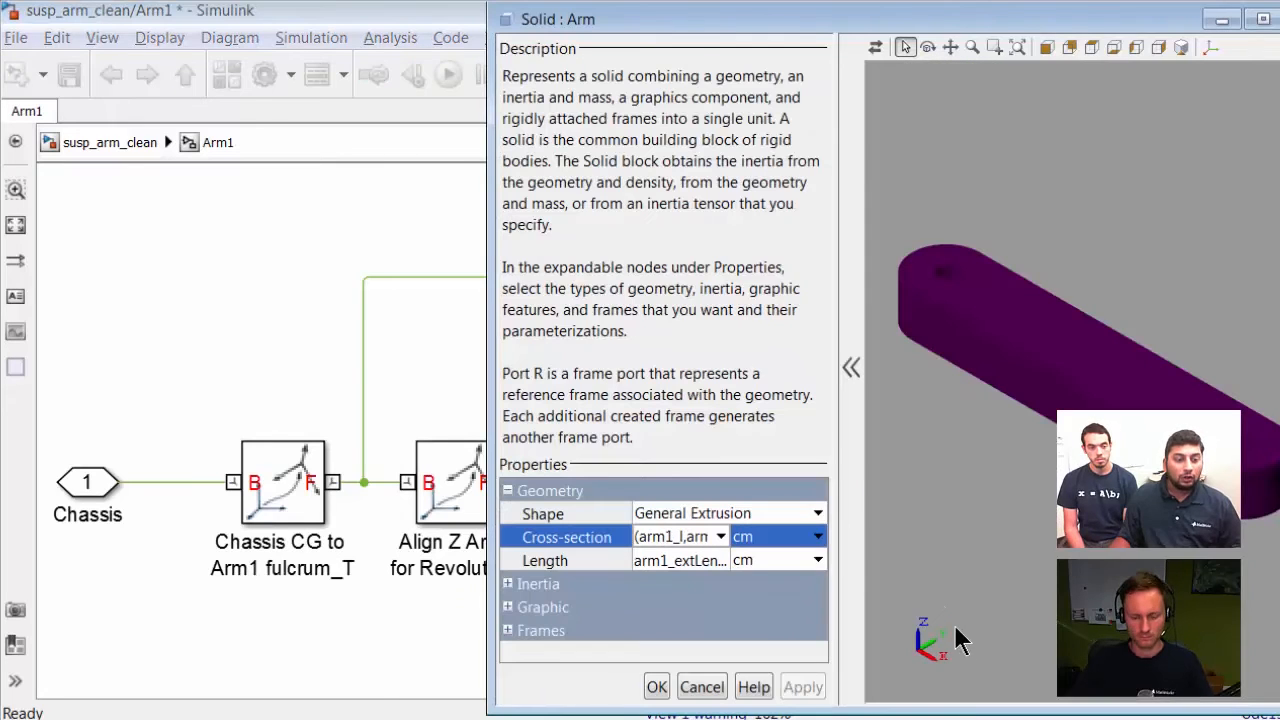
Step: Scroll through the Arm solid's Cross-section expression, then close the block dialog
key("ctrl+Left")
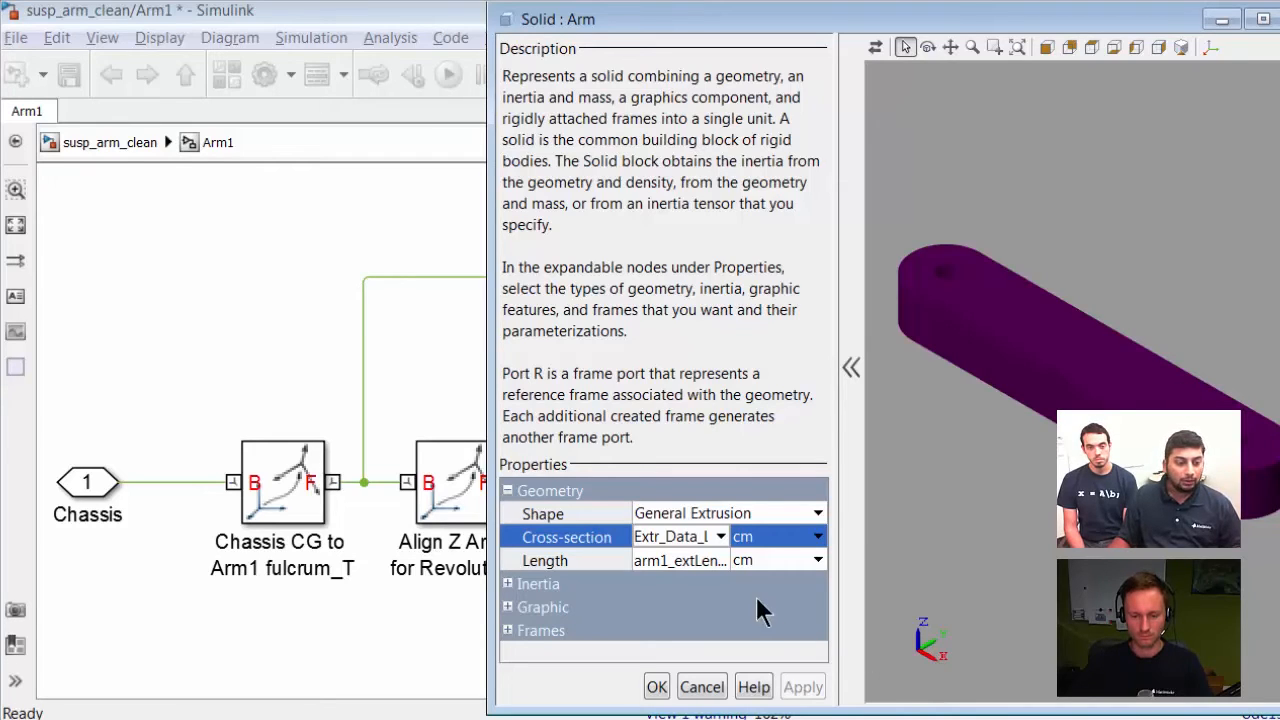
key("Right")
key("Right")
key("Right")
key("Right")
key("Right")
key("Right")
key("Right")
key("Right")
key("Right")
key("Right")
key("Right")
key("Right")
key("Right")
key("Right")
key("Right")
key("Right")
key("Right")
key("Right")
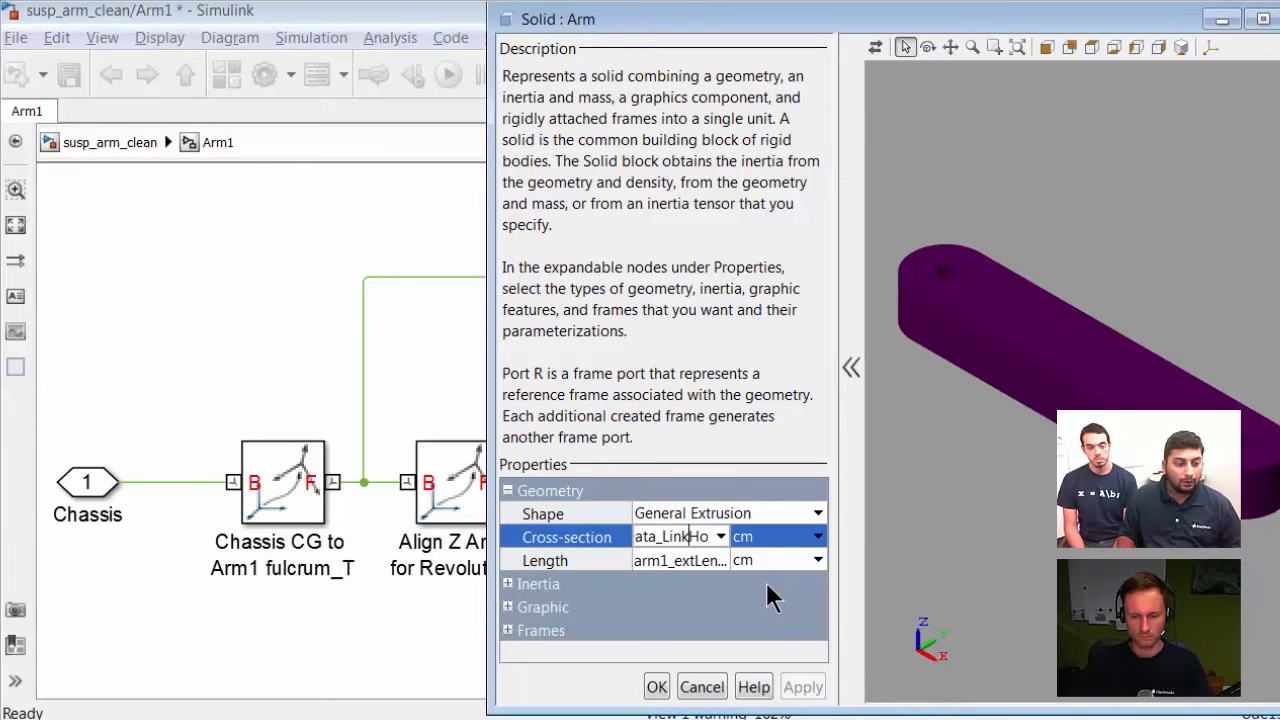
key("Right")
key("Right")
key("Right")
key("Right")
key("Right")
key("Right")
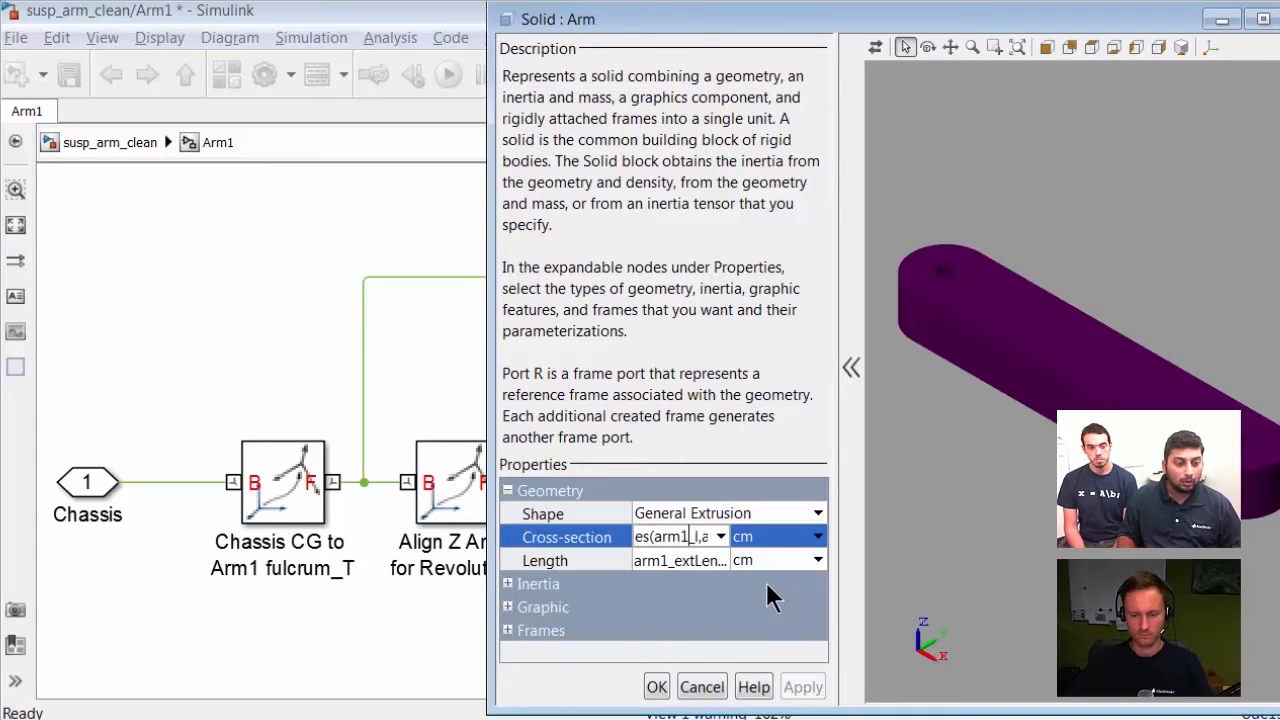
left_click(655, 689)
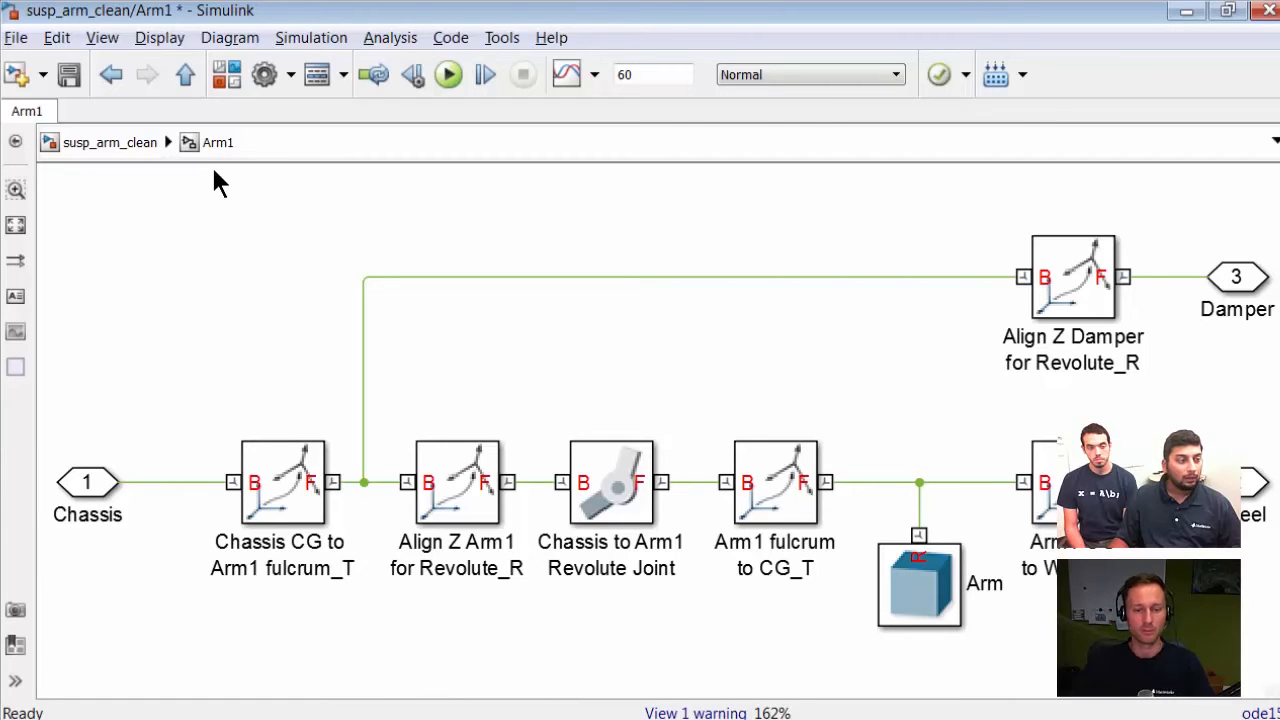
Step: Return to the top level of the suspension model and switch to the Mechanics Explorer
left_click(140, 143)
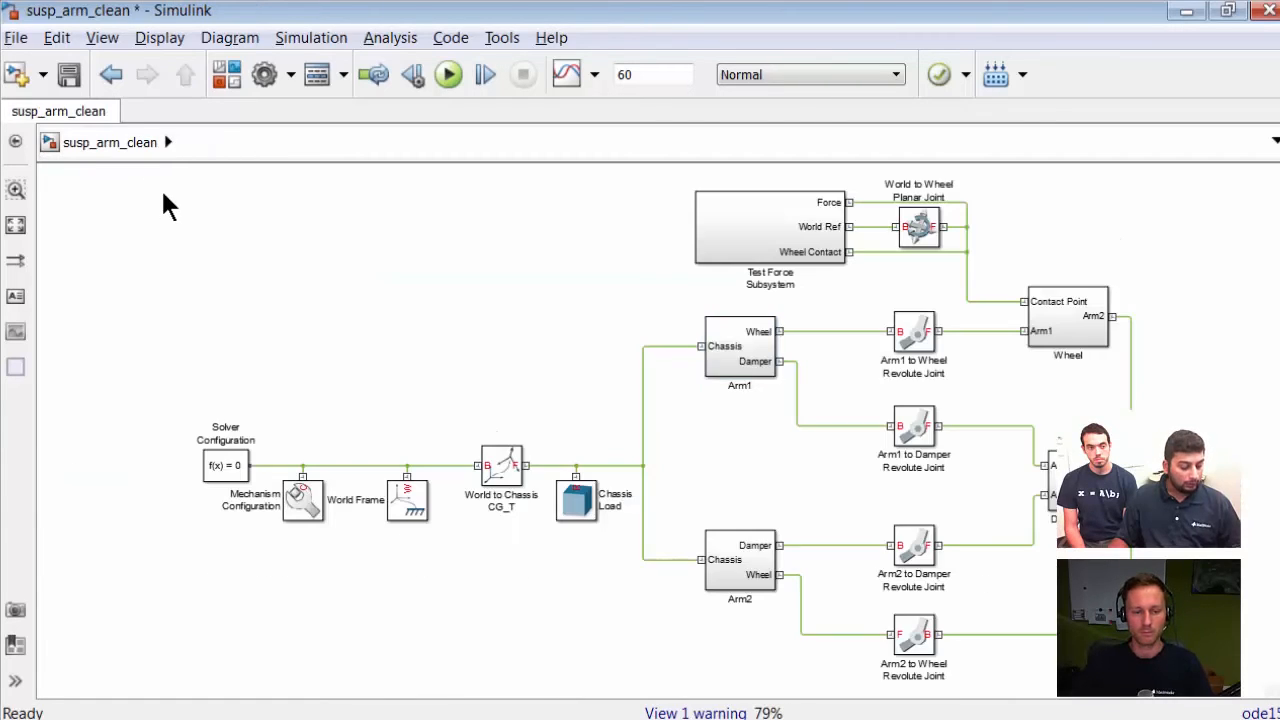
key("alt+Tab")
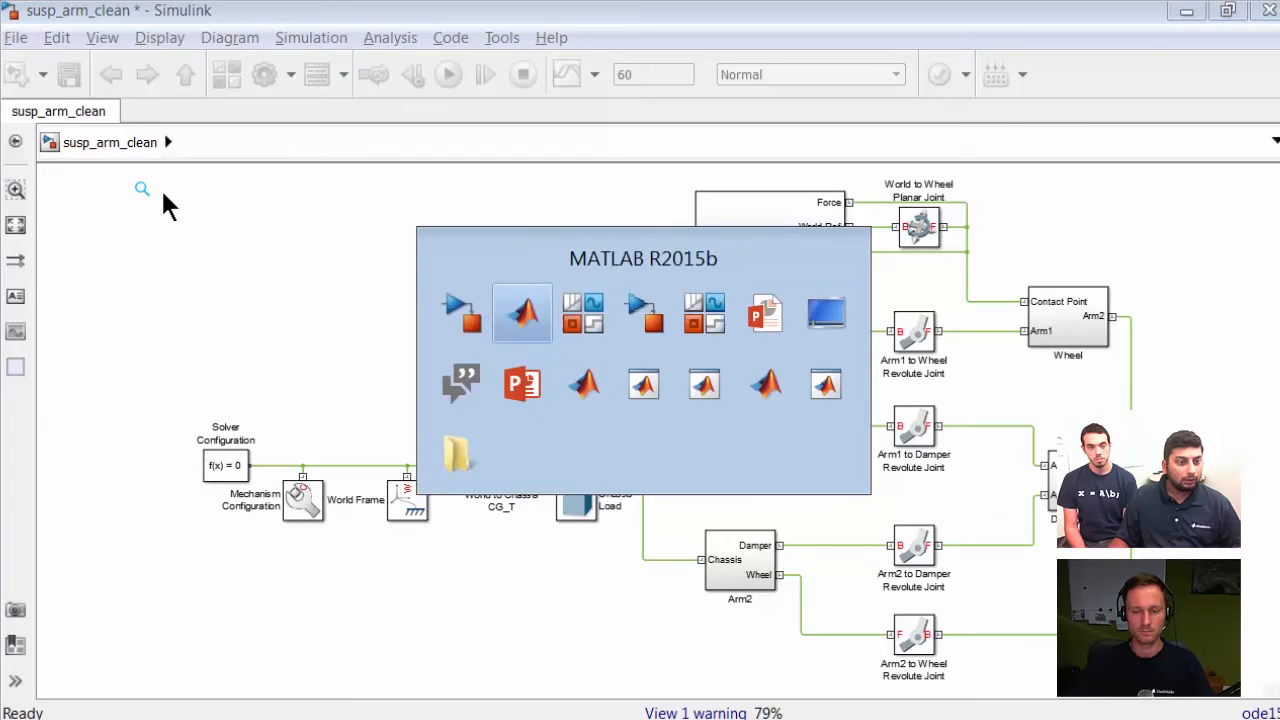
key("alt+Tab")
key("alt+Tab")
key("alt+Tab")
key("alt+Tab")
key("alt+Tab")
key("alt+Tab")
key("alt+Tab")
key("alt+Tab")
key("alt+Tab")
key("alt+Tab")
key("alt+Tab")
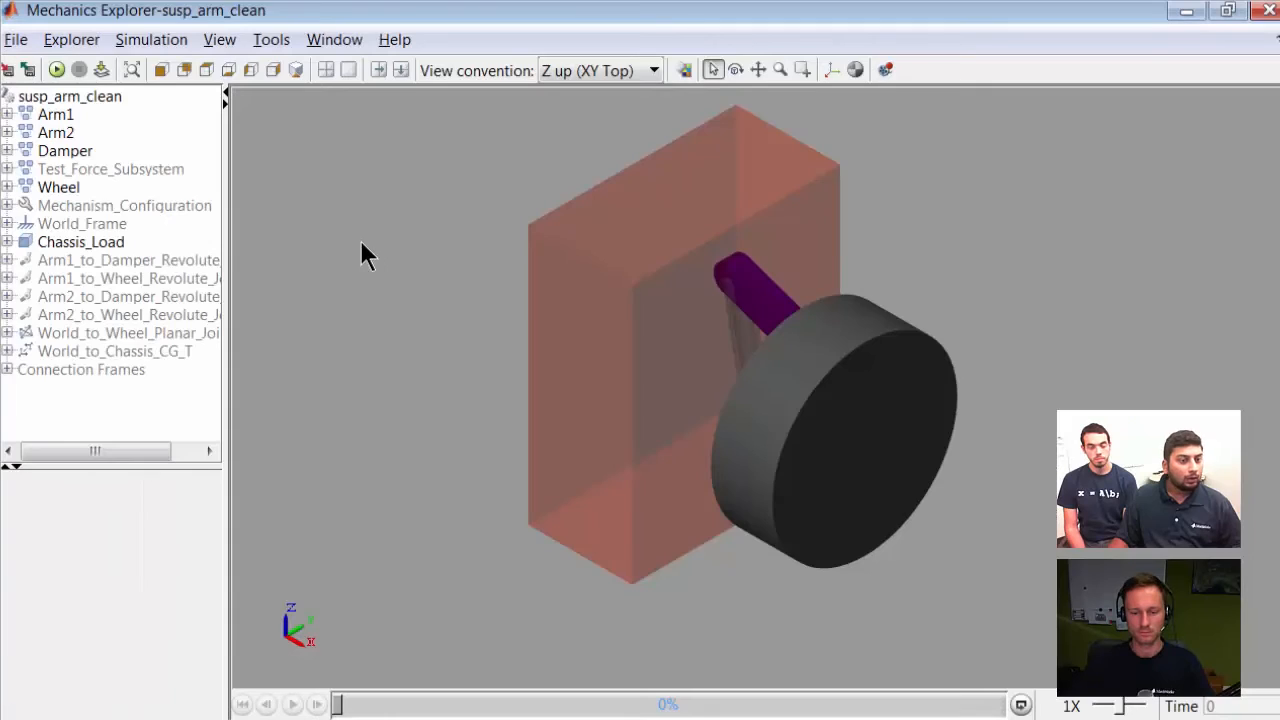
Step: Rotate the suspension view in the Mechanics Explorer and run the simulation
left_click_drag(1001, 344, 1220, 297)
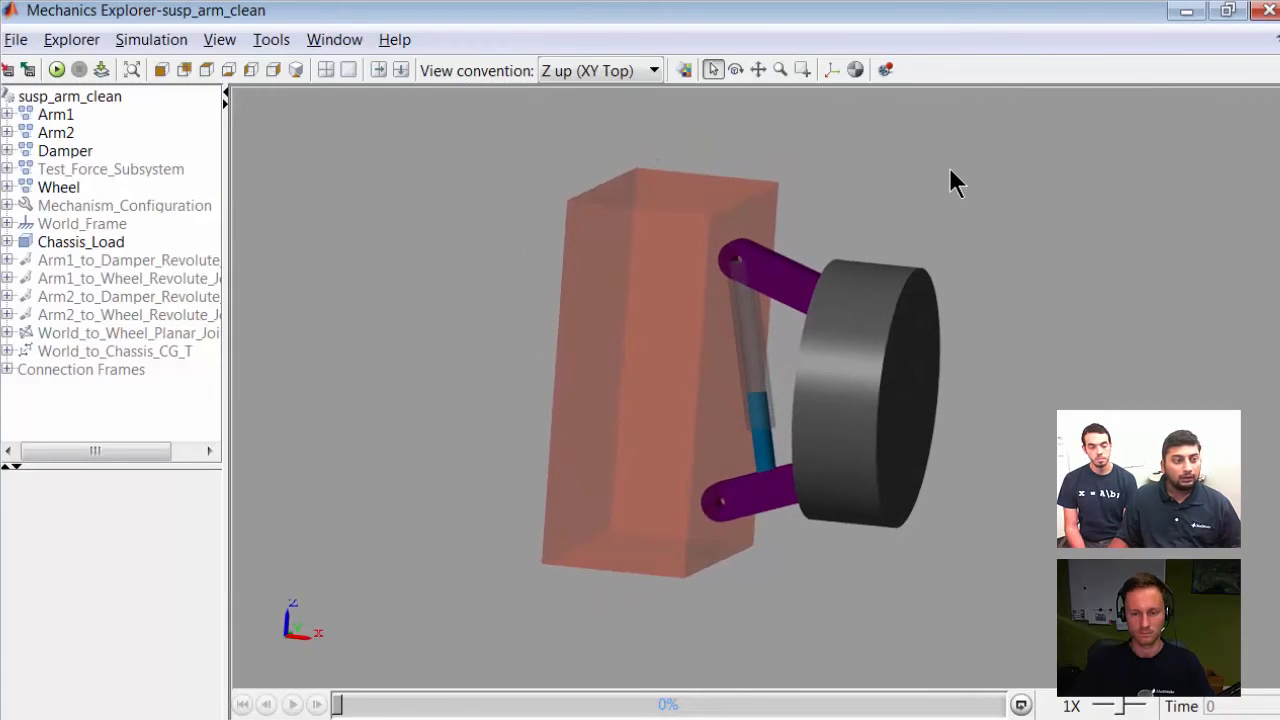
left_click(97, 68)
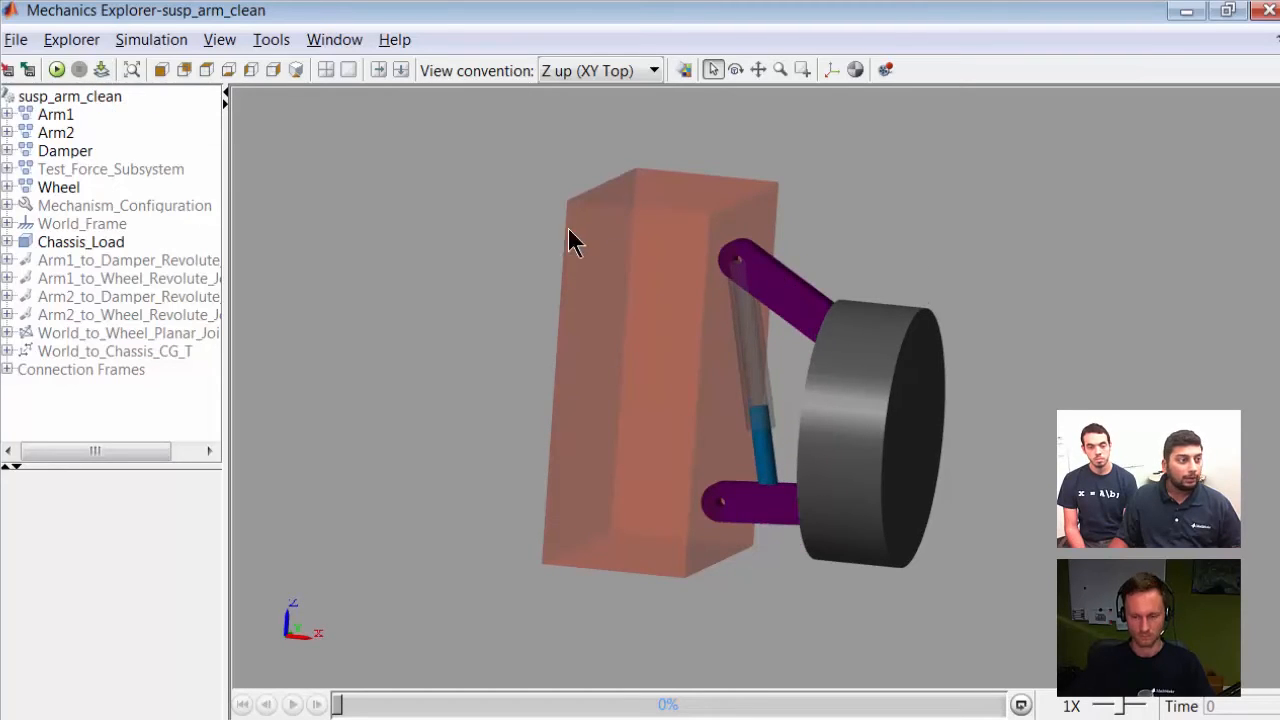
left_click(57, 69)
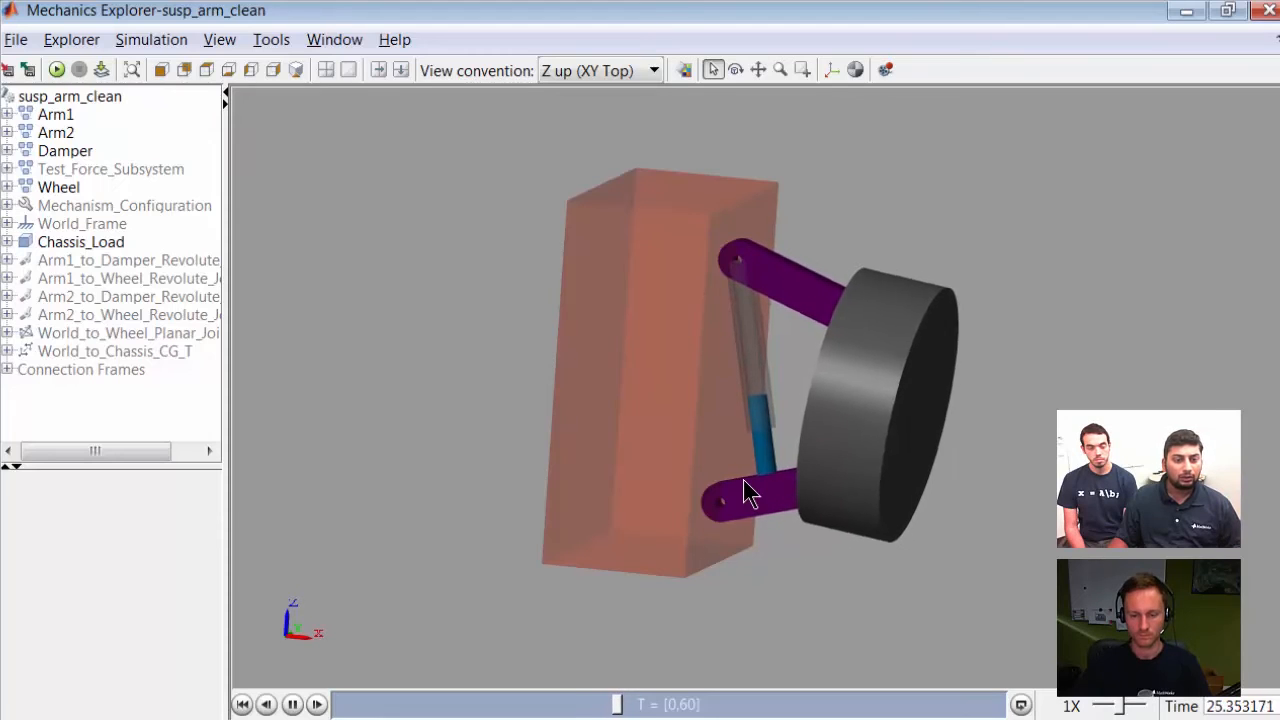
Step: Open the Test Force Subsystem and view the Scope2 plot, then close it
key("alt+Tab")
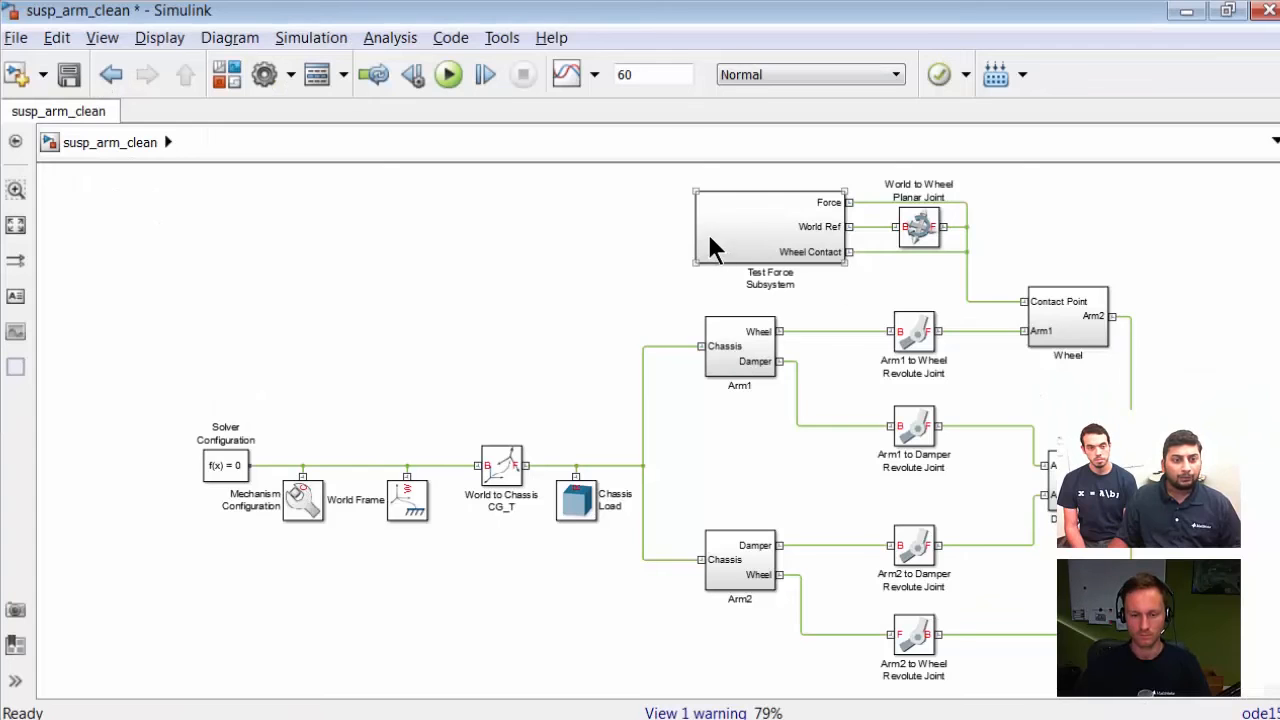
double_click(763, 228)
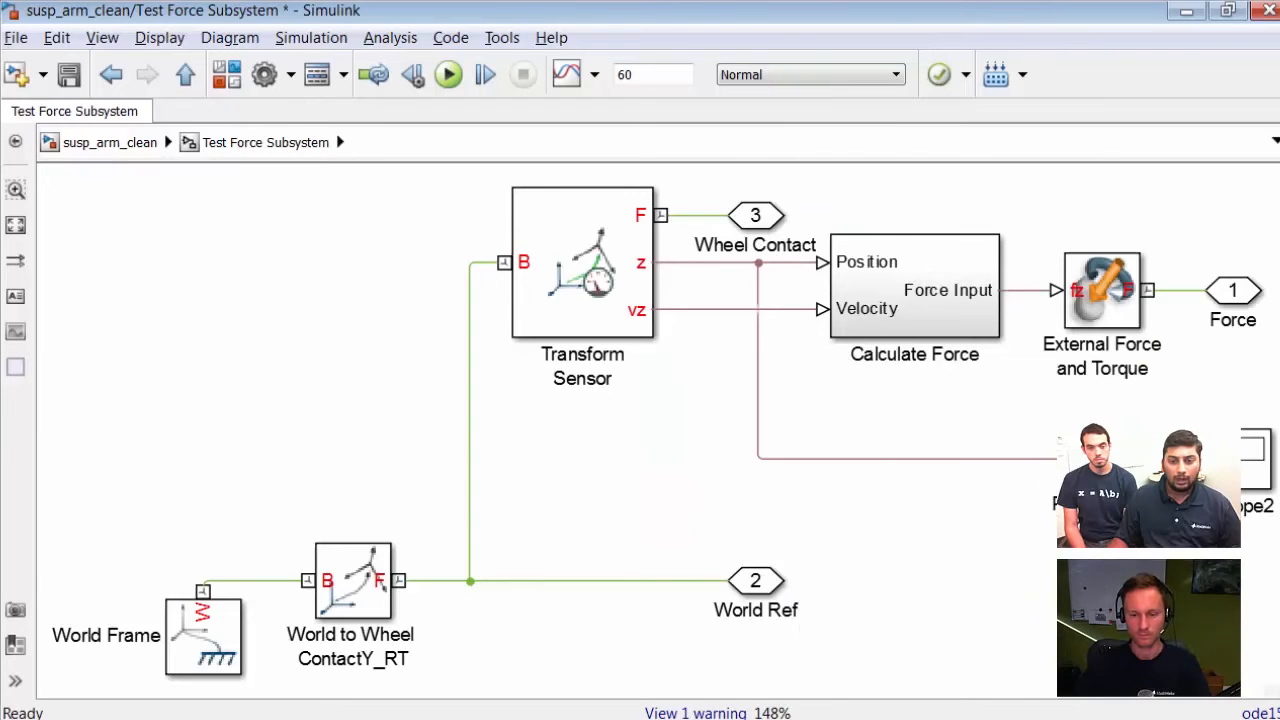
left_click(1258, 458)
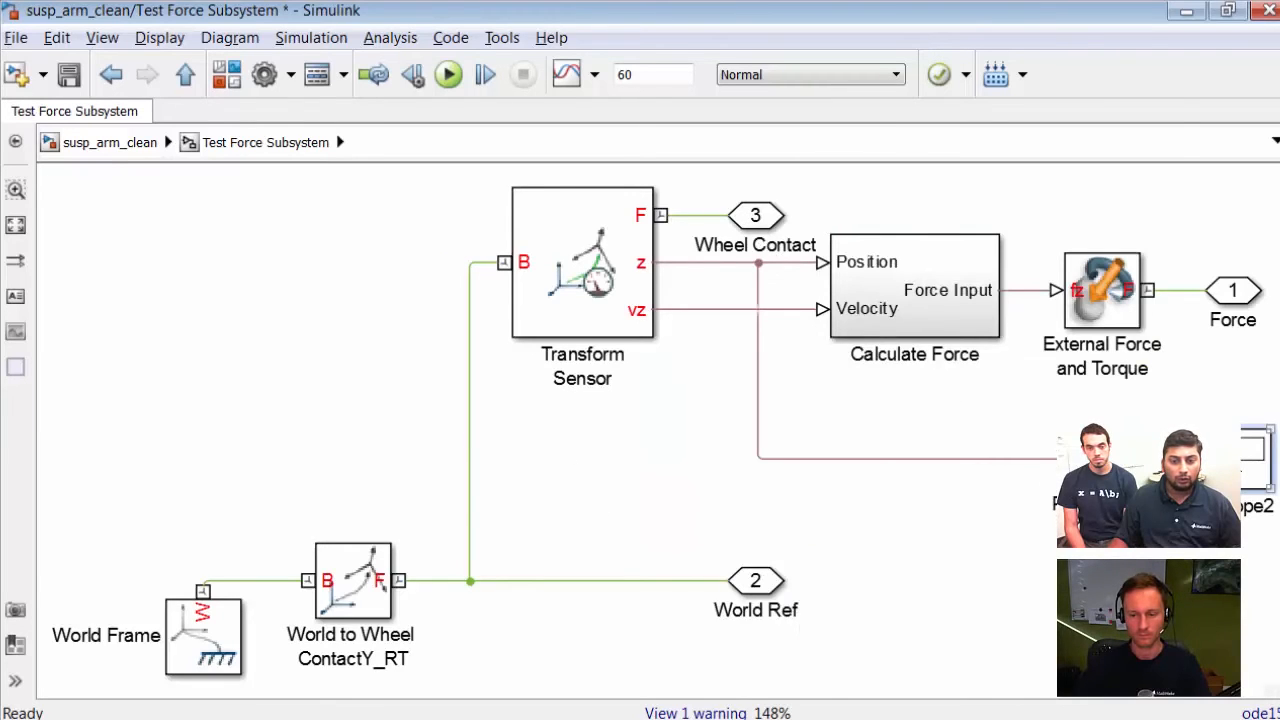
double_click(1258, 458)
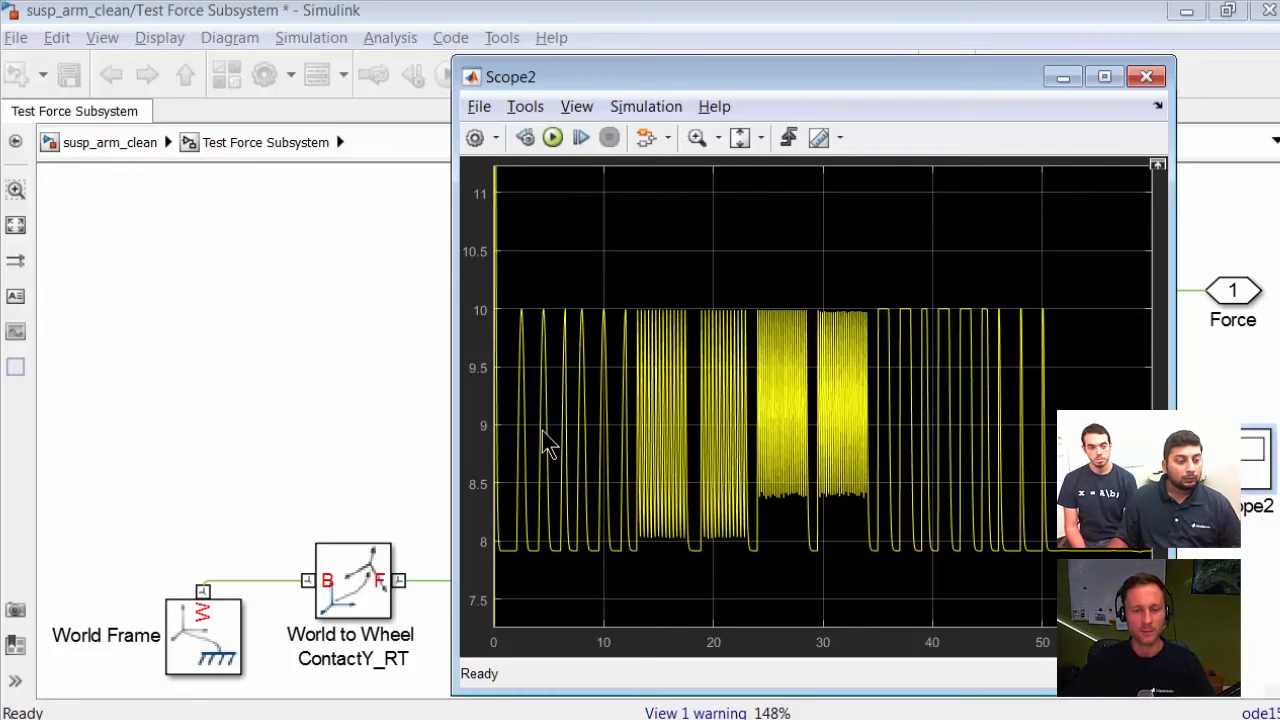
left_click(346, 417)
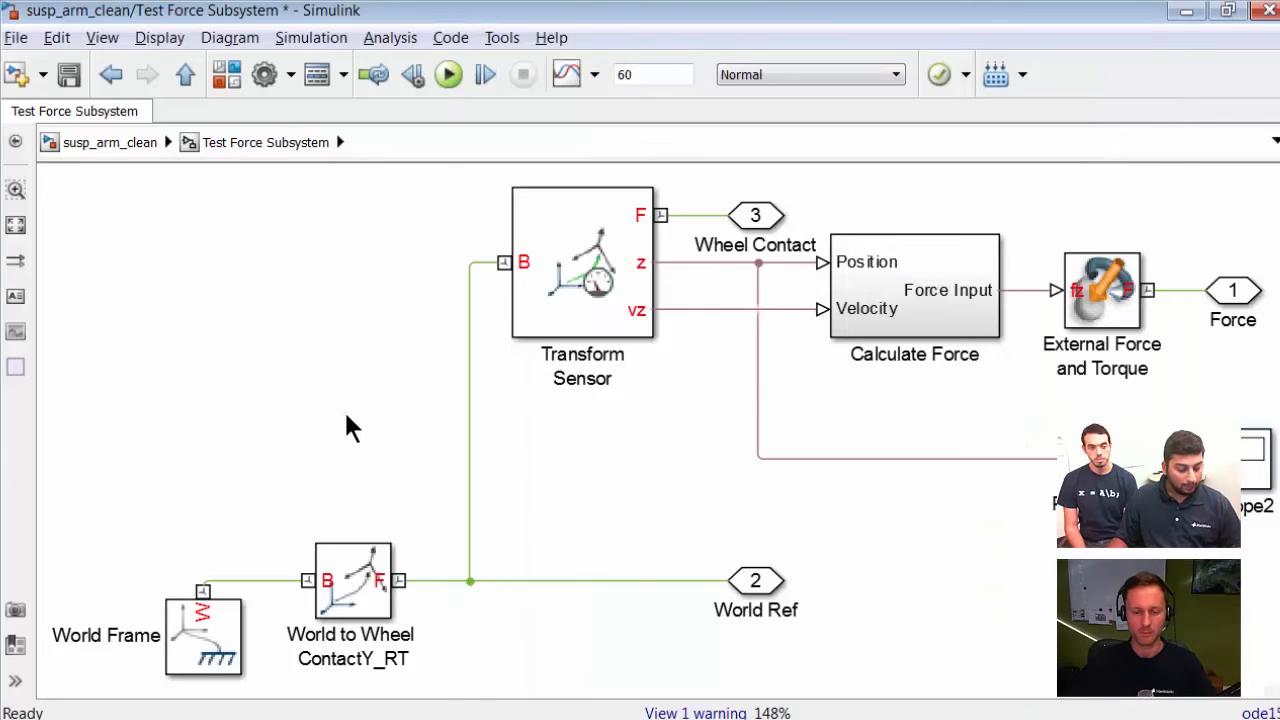
key("alt+Tab")
key("alt+Tab")
key("alt+Tab")
key("alt+Tab")
key("alt+Tab")
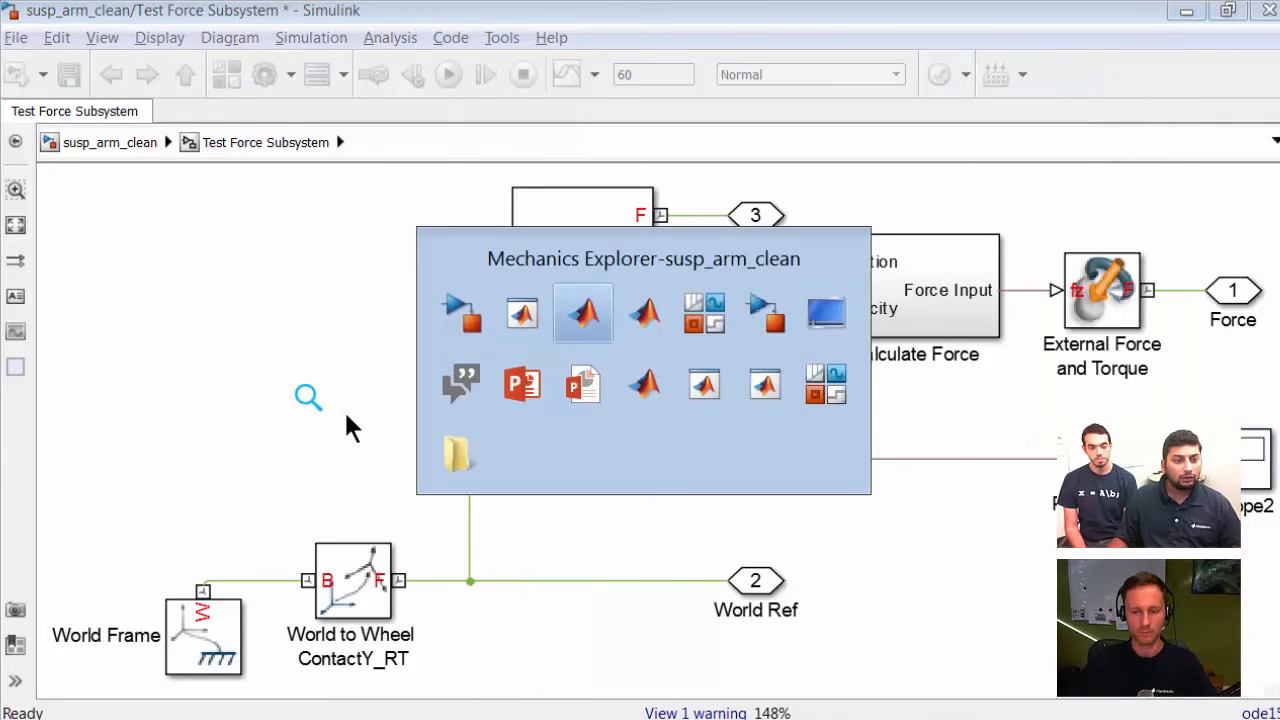
key("alt+Tab")
key("alt+Tab")
key("alt+Tab")
key("alt+Tab")
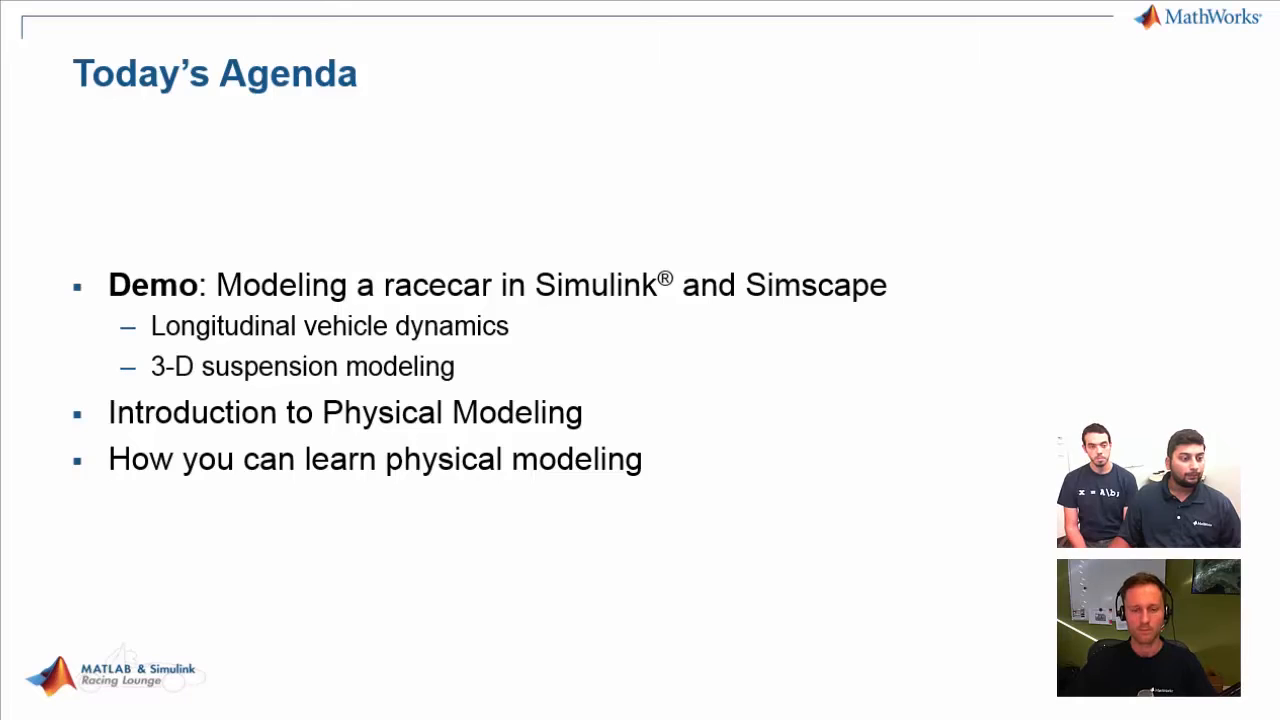
key("Right")
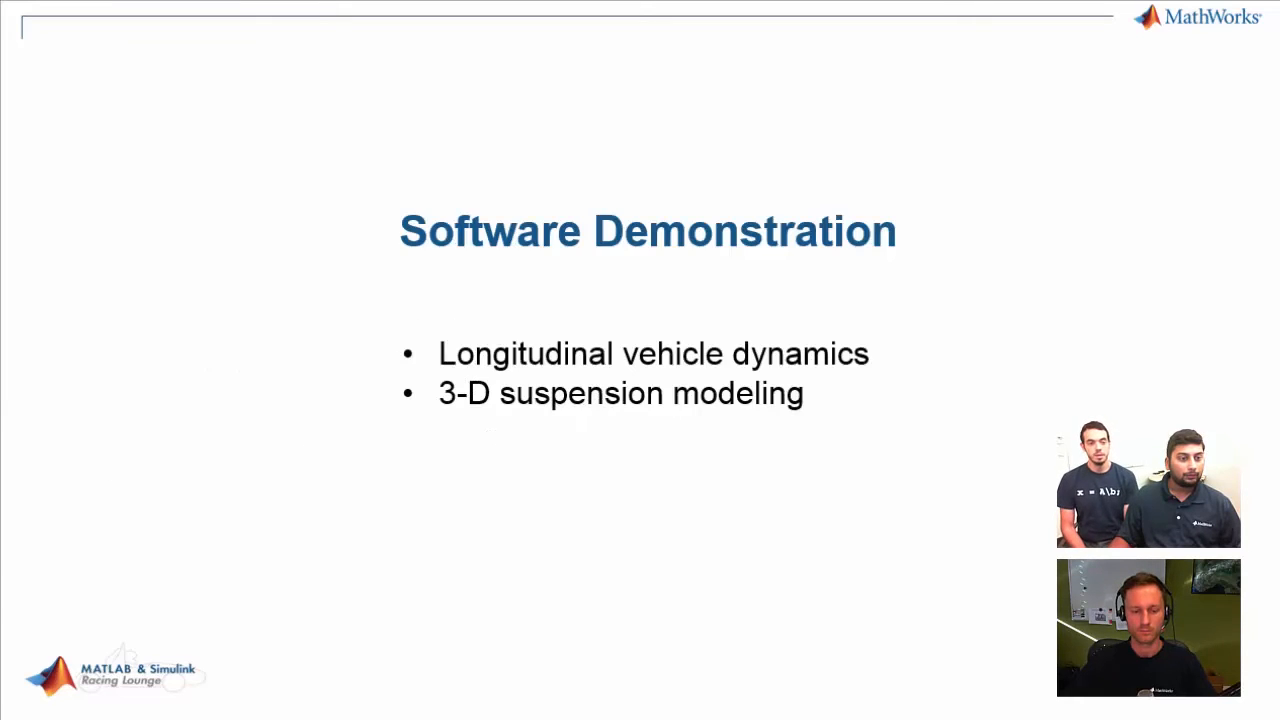